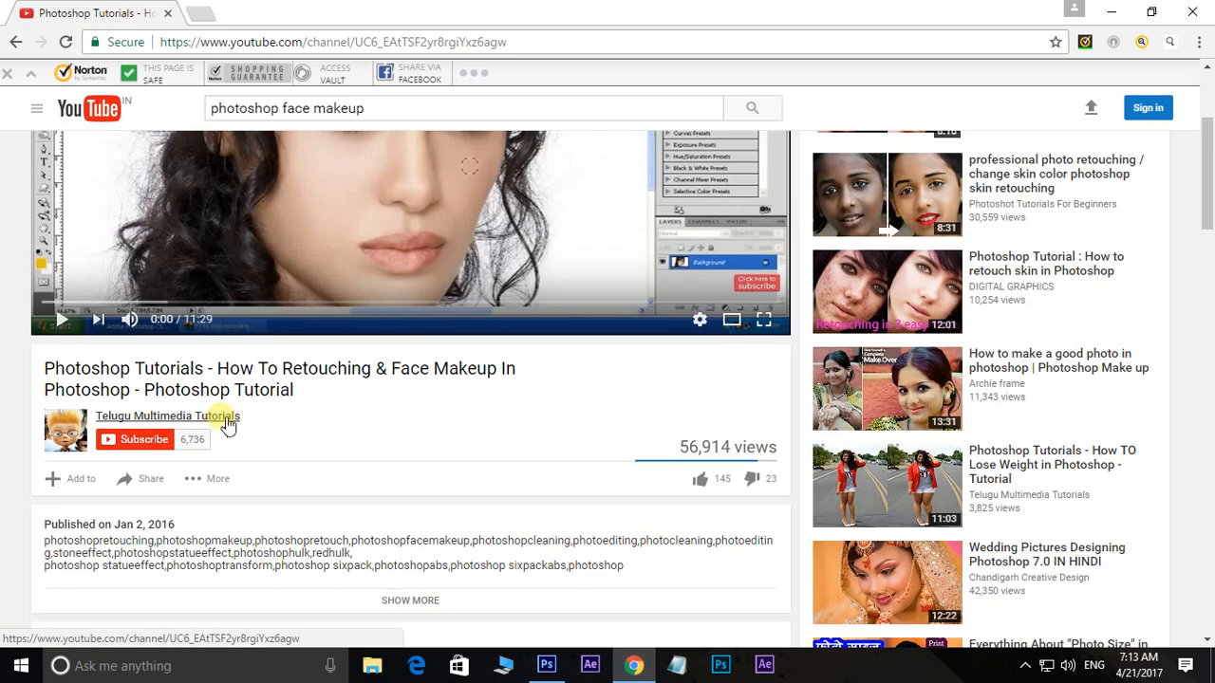
- Browse the uploaded videos of the Telugu Multimedia Tutorials channel, loading more of the older entries
scroll(612, 402, "down", 10)
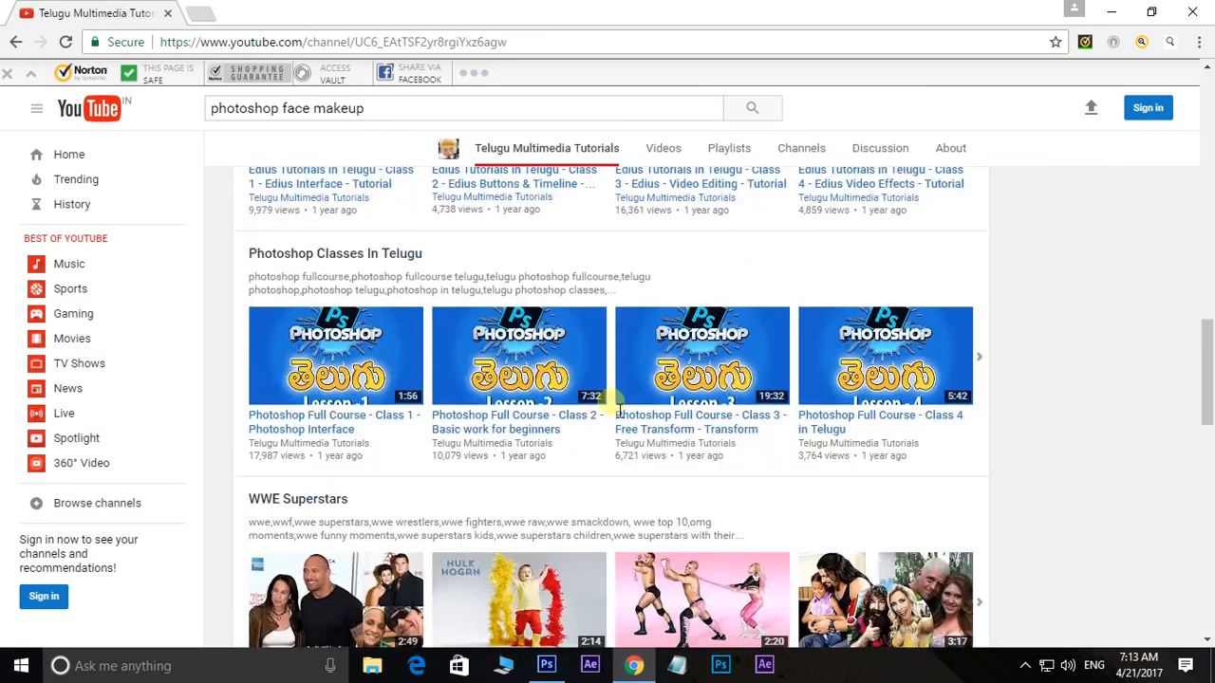
scroll(611, 402, "up", 10)
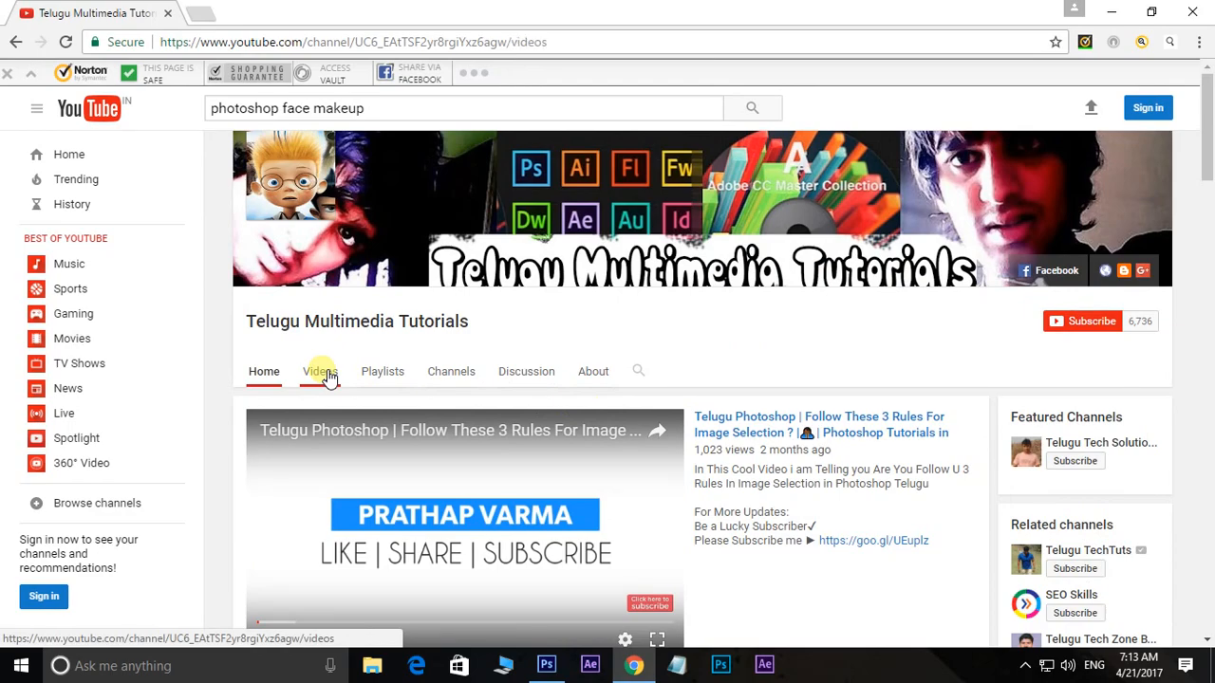
left_click(323, 372)
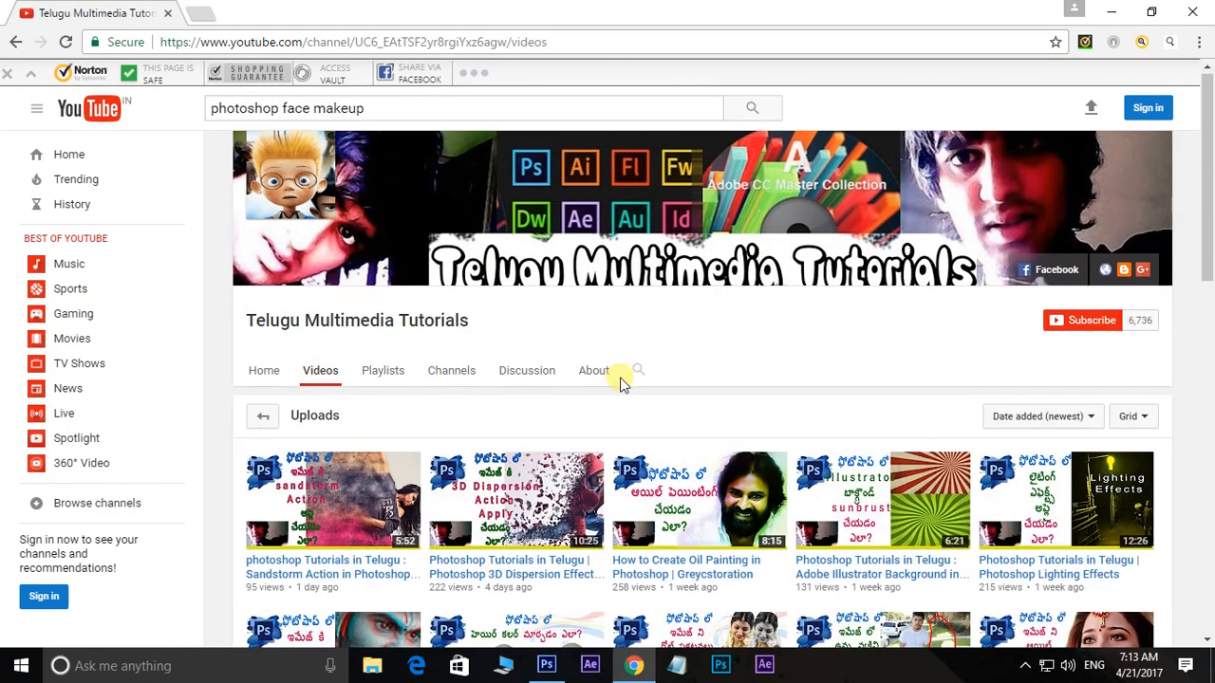
scroll(622, 382, "down", 10)
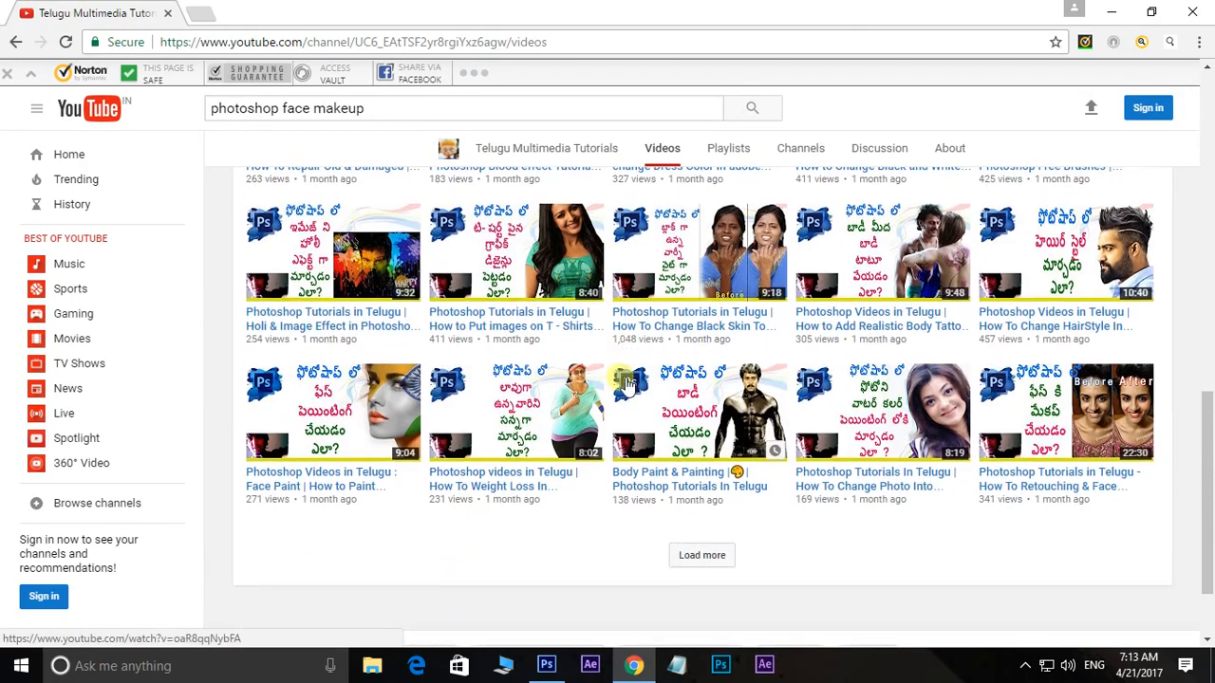
scroll(626, 382, "down", 3)
left_click(683, 443)
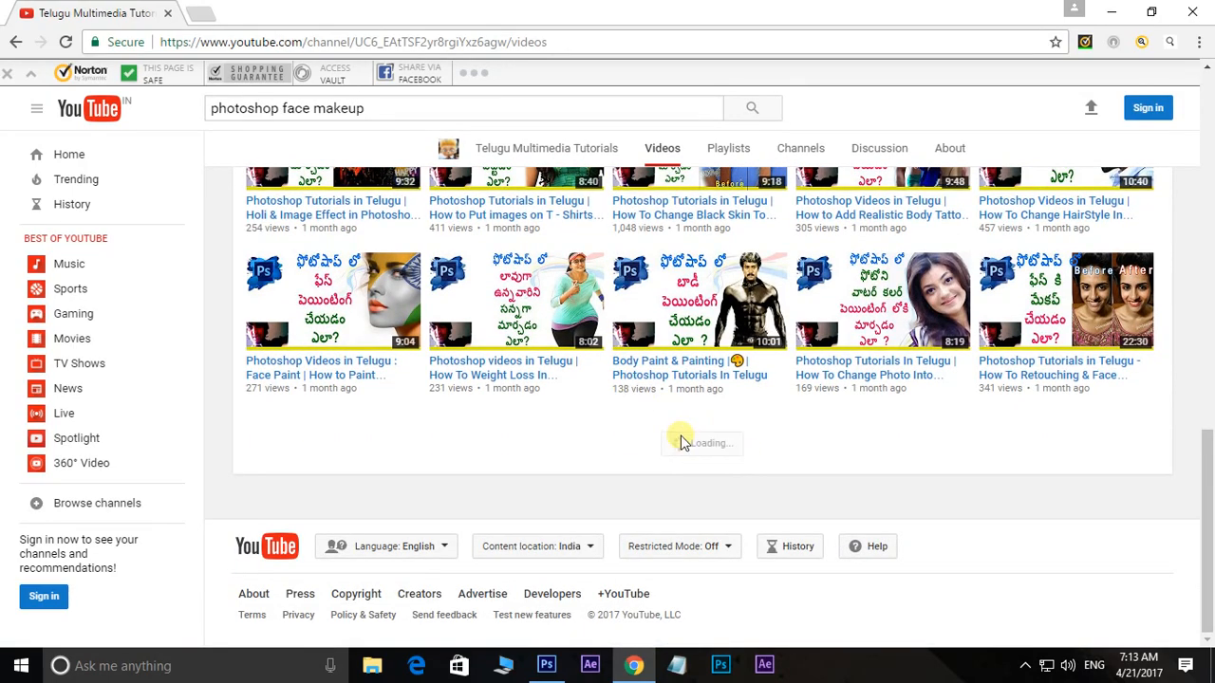
scroll(684, 444, "down", 10)
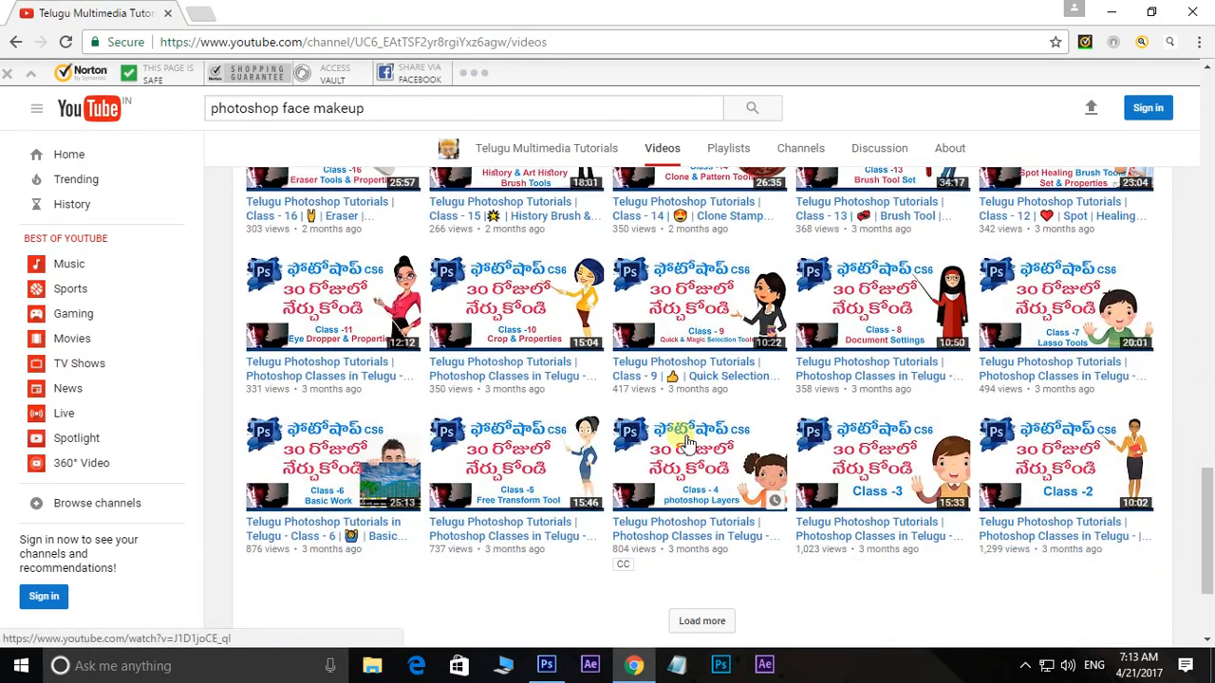
scroll(690, 441, "down", 2)
left_click(690, 441)
scroll(690, 441, "down", 10)
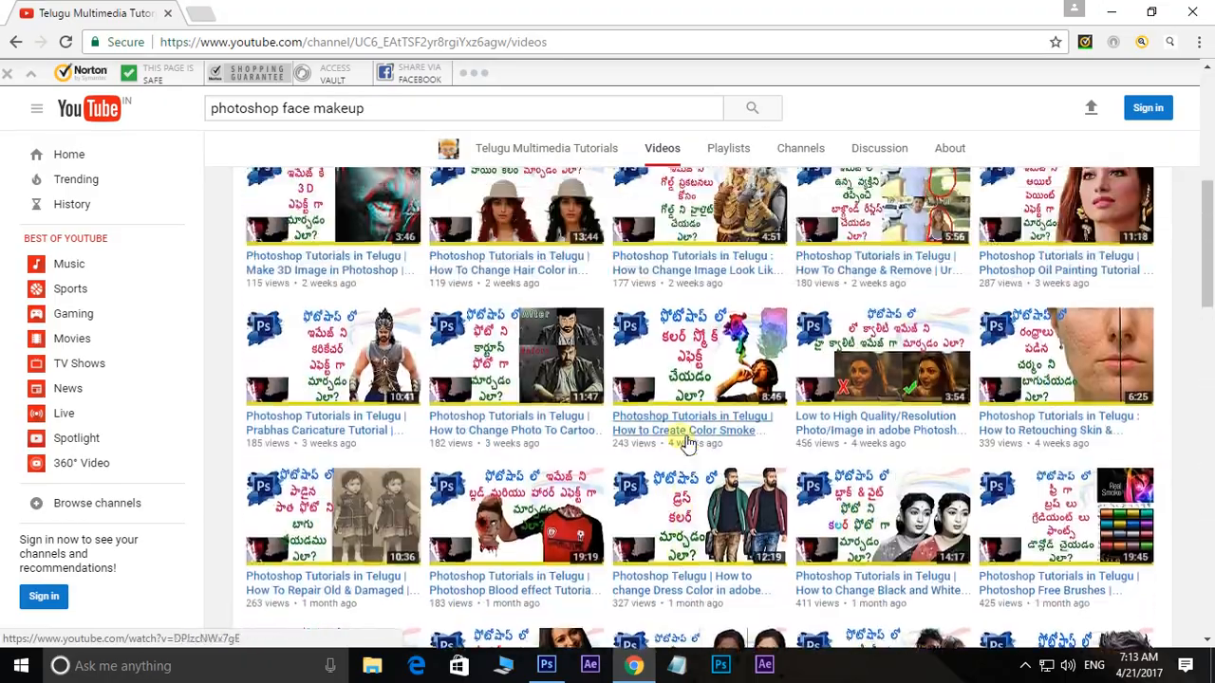
scroll(688, 444, "up", 3)
- Switch to Photoshop and load the HDR Oil Paint.atn action set from the HDR Oil Paint folder
left_click(547, 666)
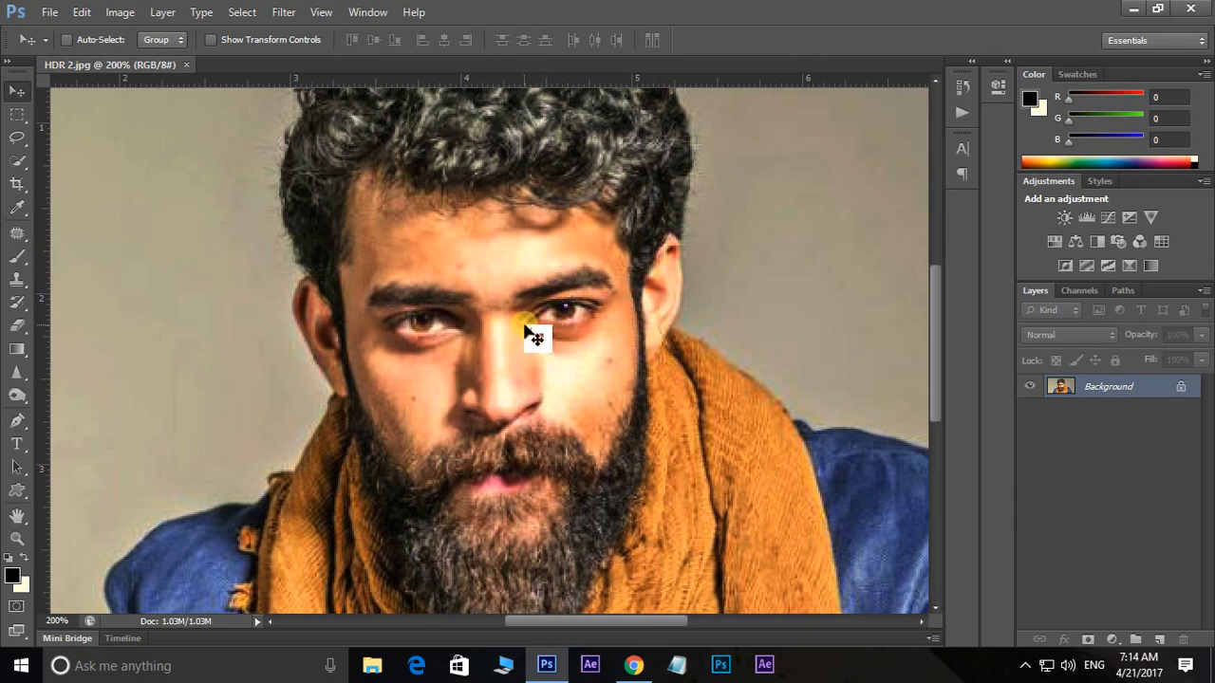
left_click(367, 13)
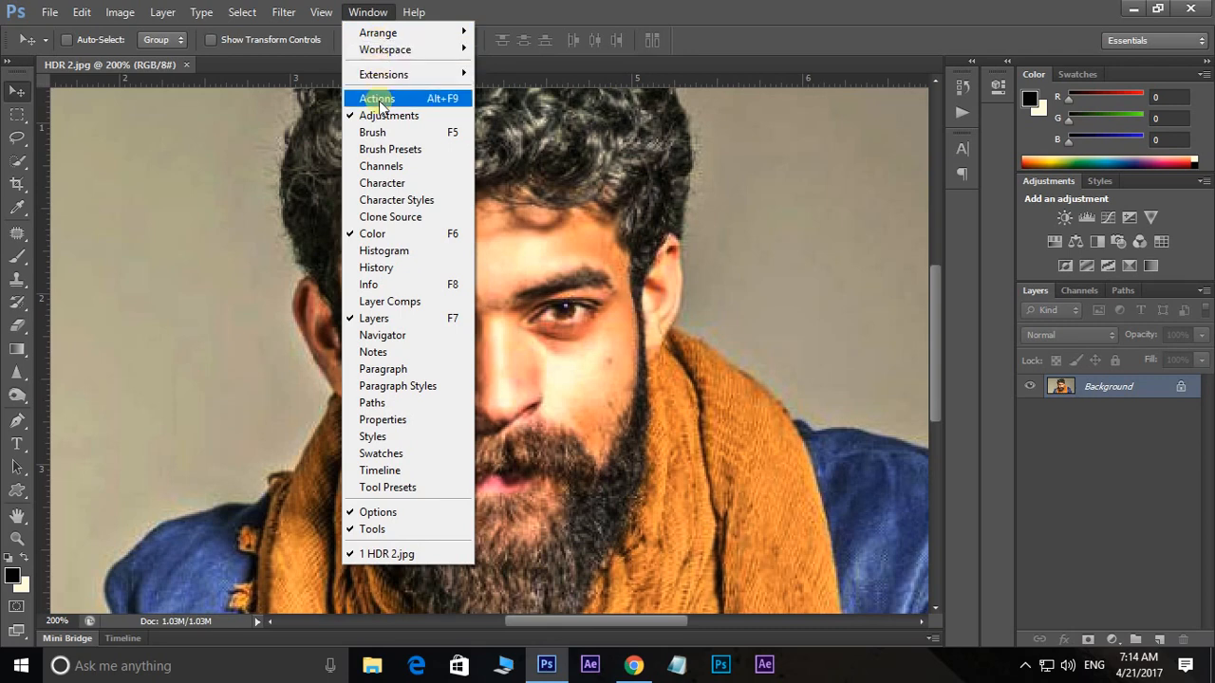
left_click(378, 100)
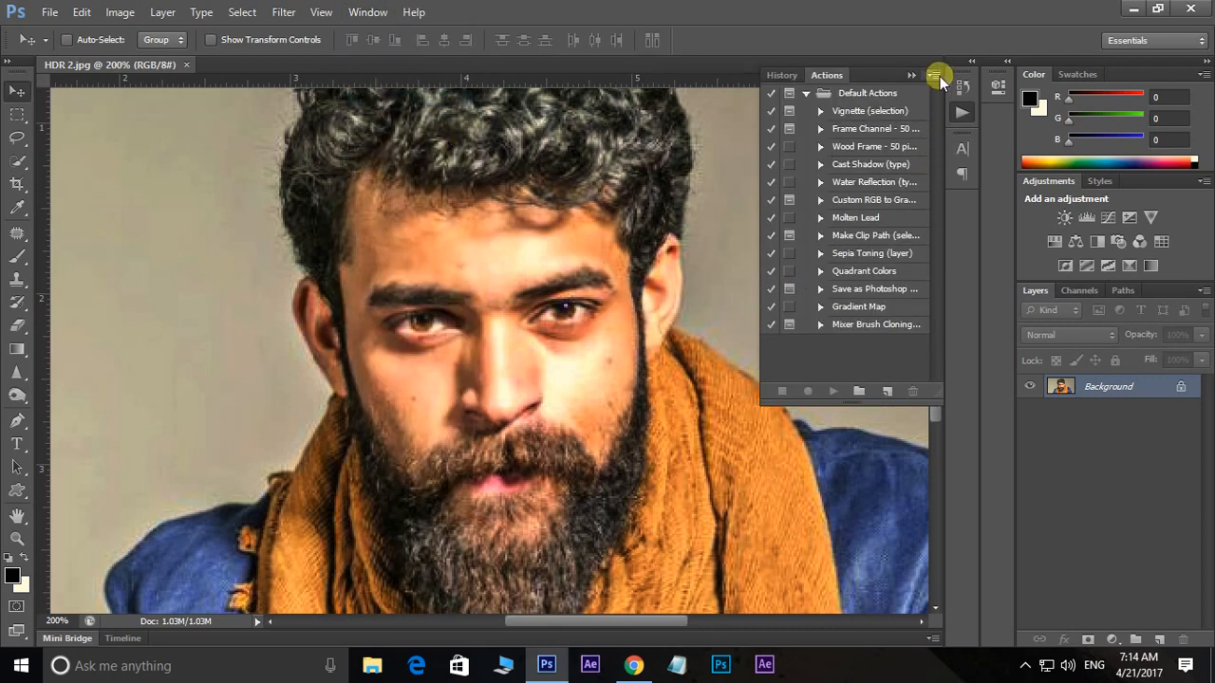
left_click(936, 76)
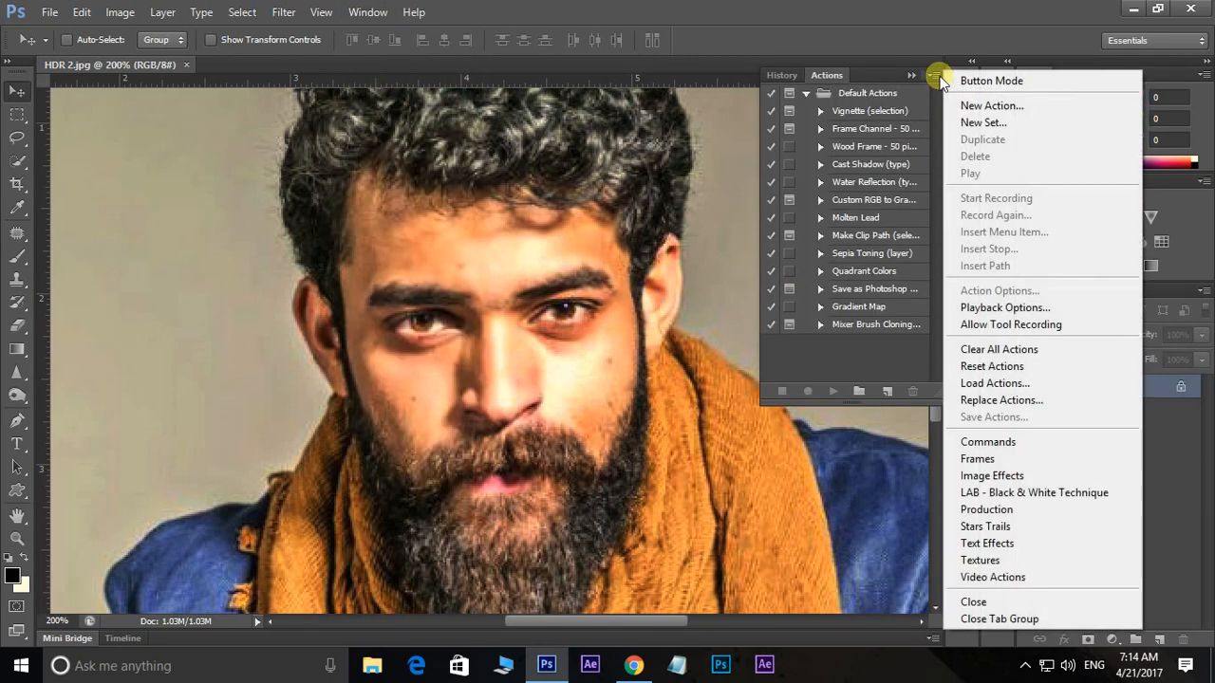
left_click(992, 388)
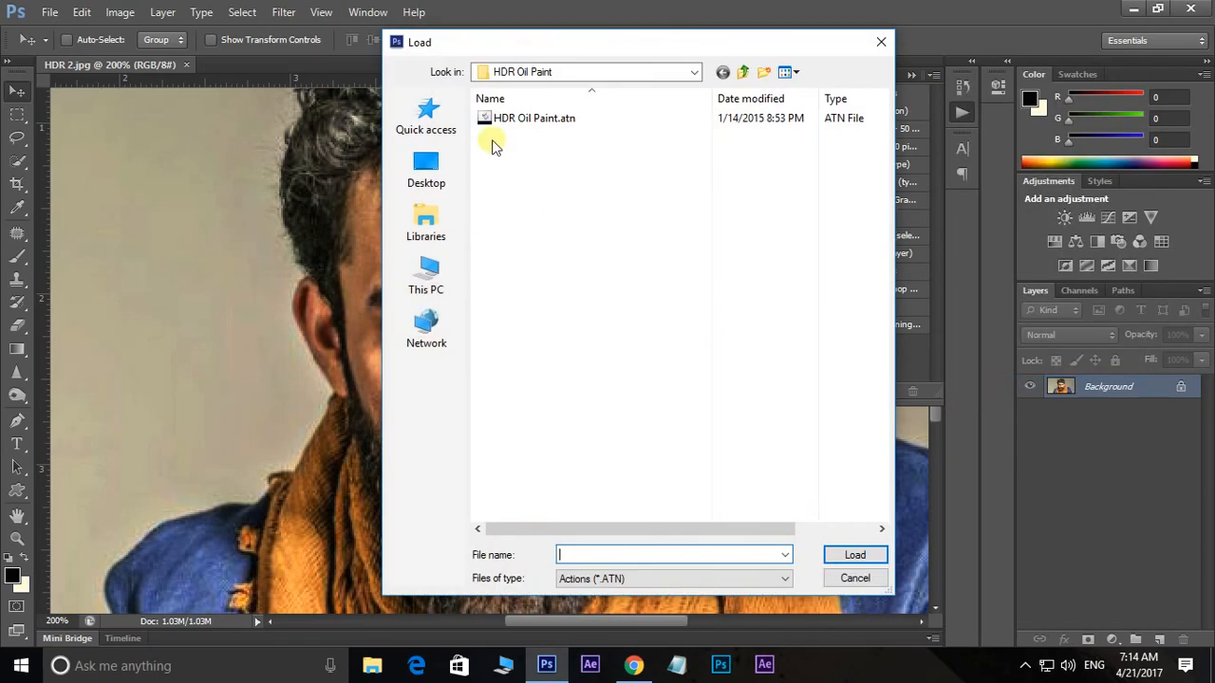
left_click(518, 123)
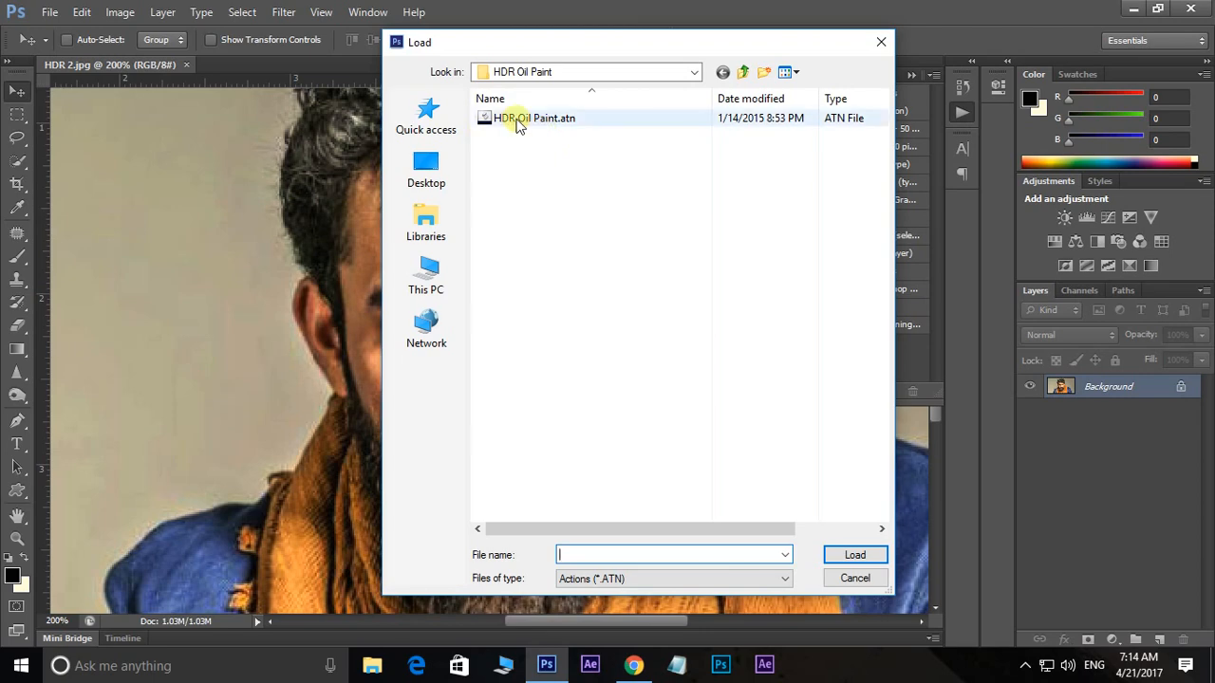
left_click(518, 124)
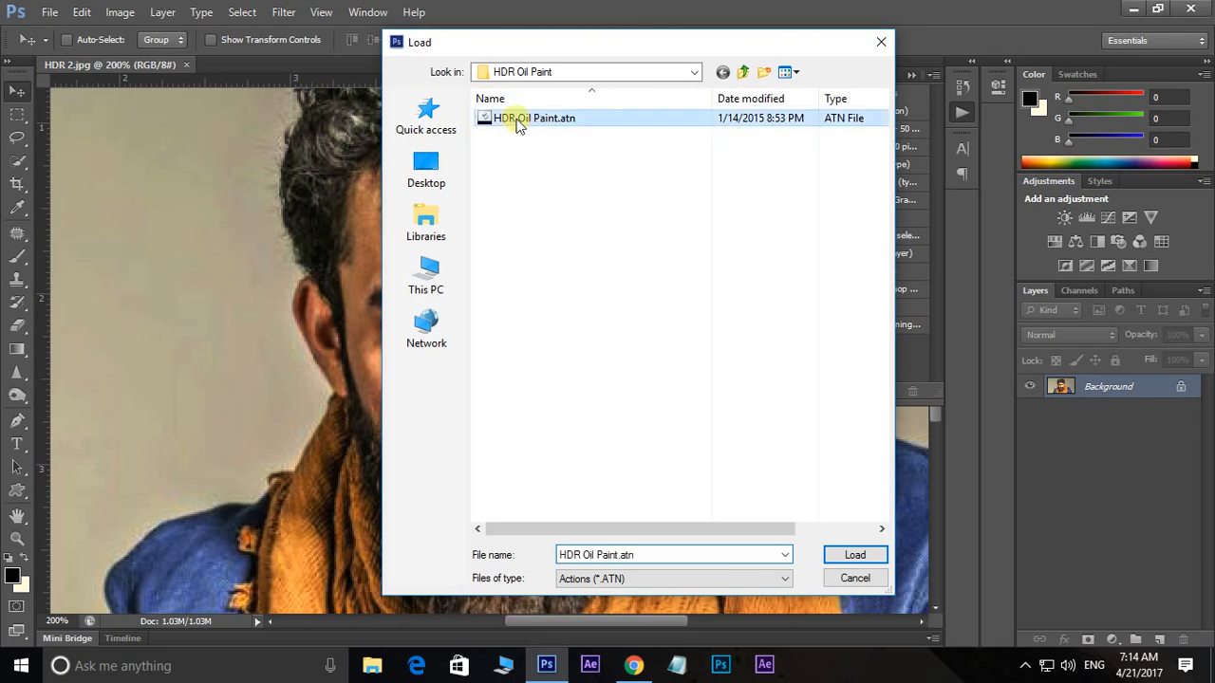
left_click(855, 558)
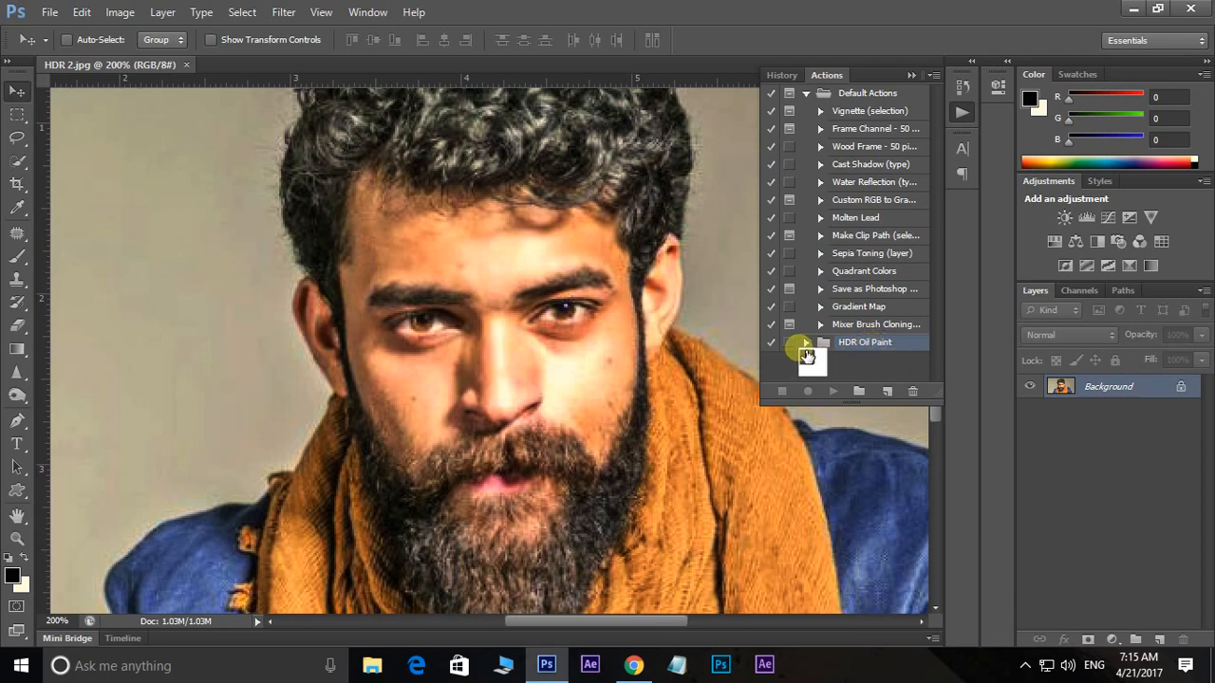
- Play the HDR 1 action from the HDR Oil Paint set on the portrait and undo its final flattening
left_click(804, 342)
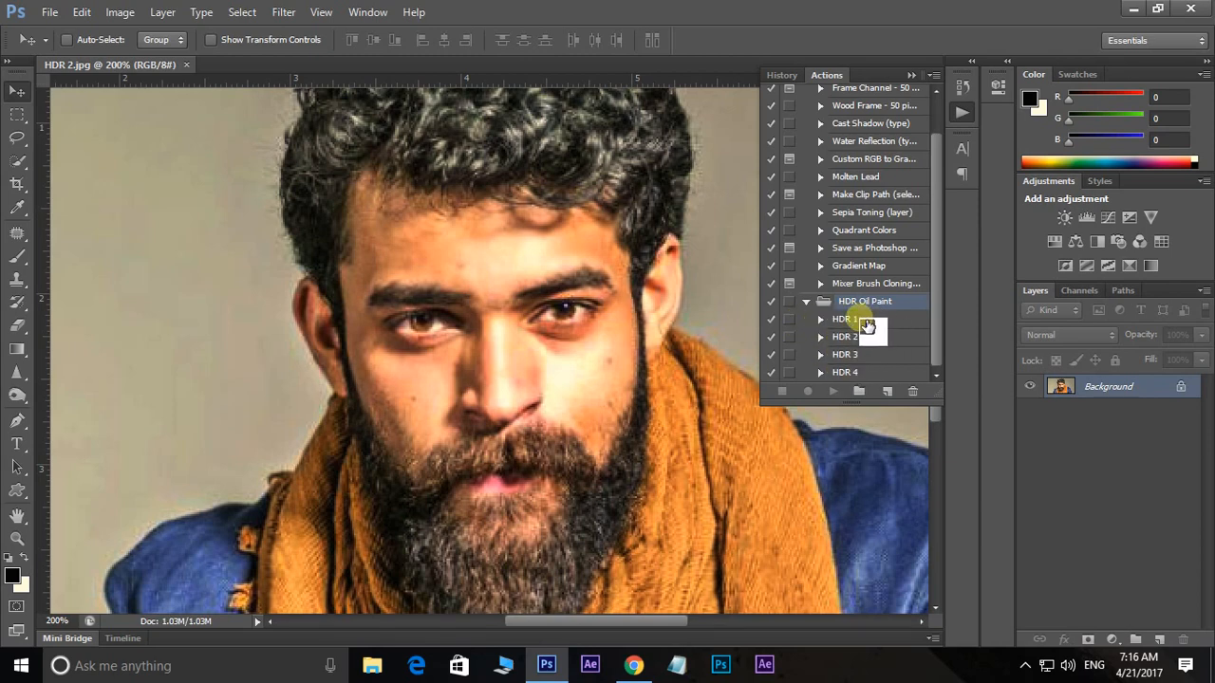
left_click(854, 323)
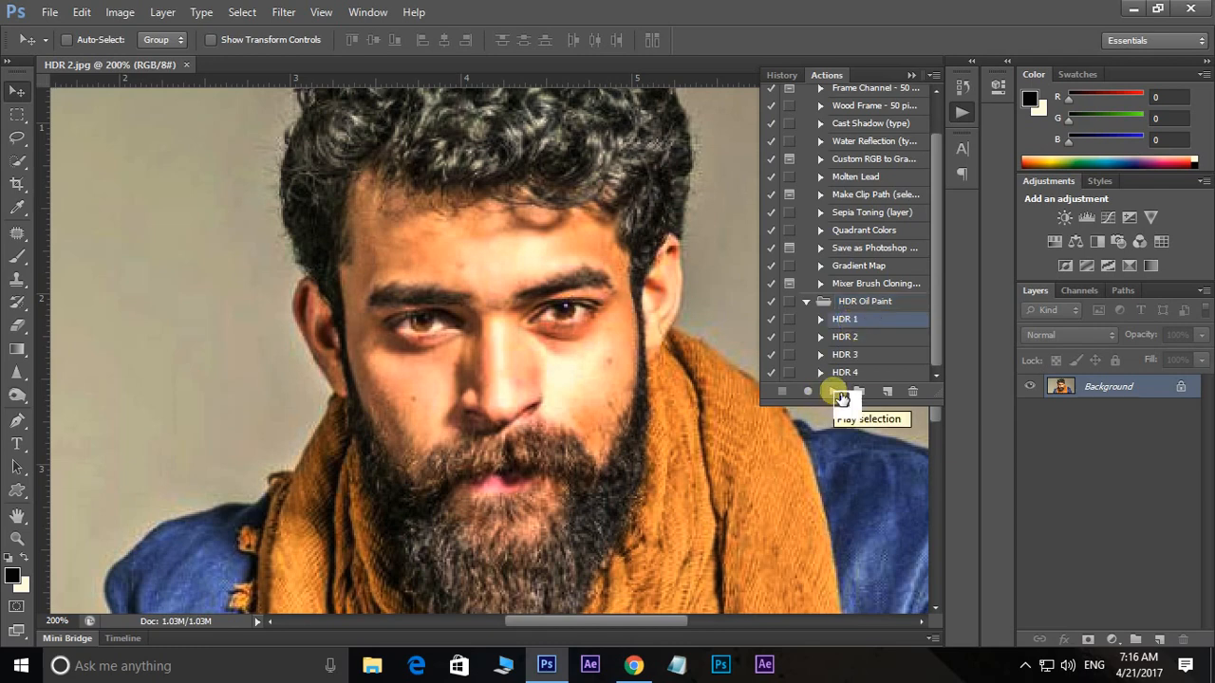
left_click(839, 395)
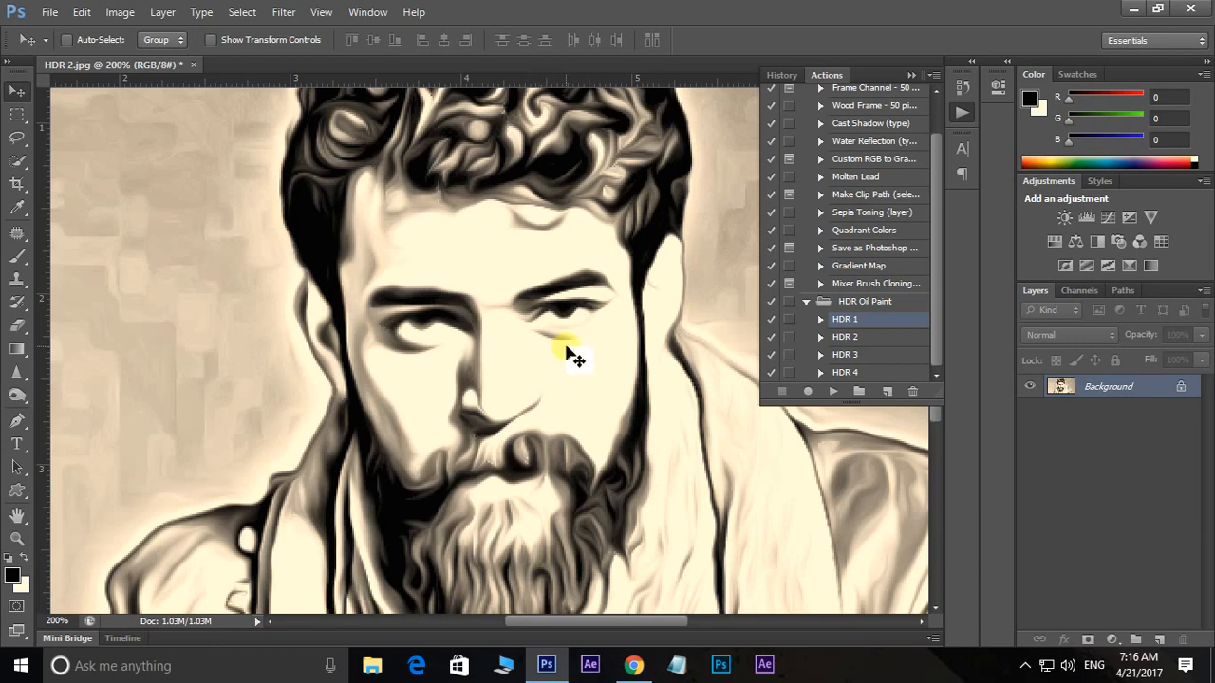
key("ctrl+z")
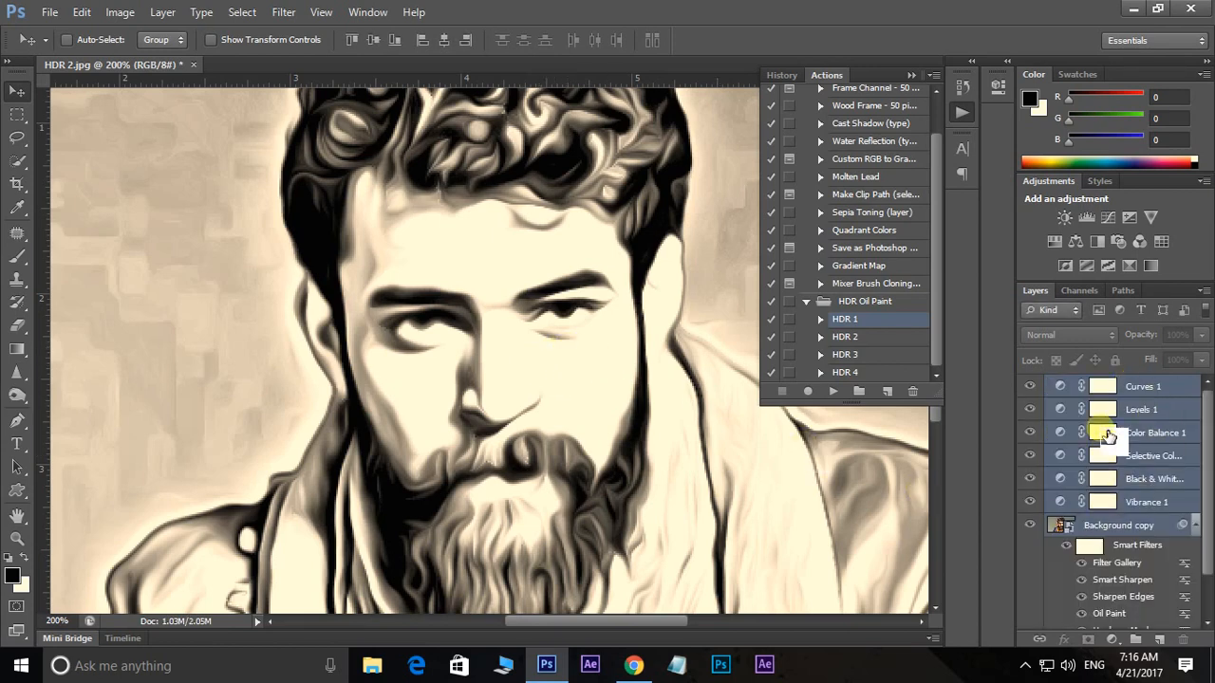
- Hide the Black & White, Curves 1, Levels 1, Color Balance 1 and Selective Color adjustment layers
left_click_drag(1132, 517, 1034, 485)
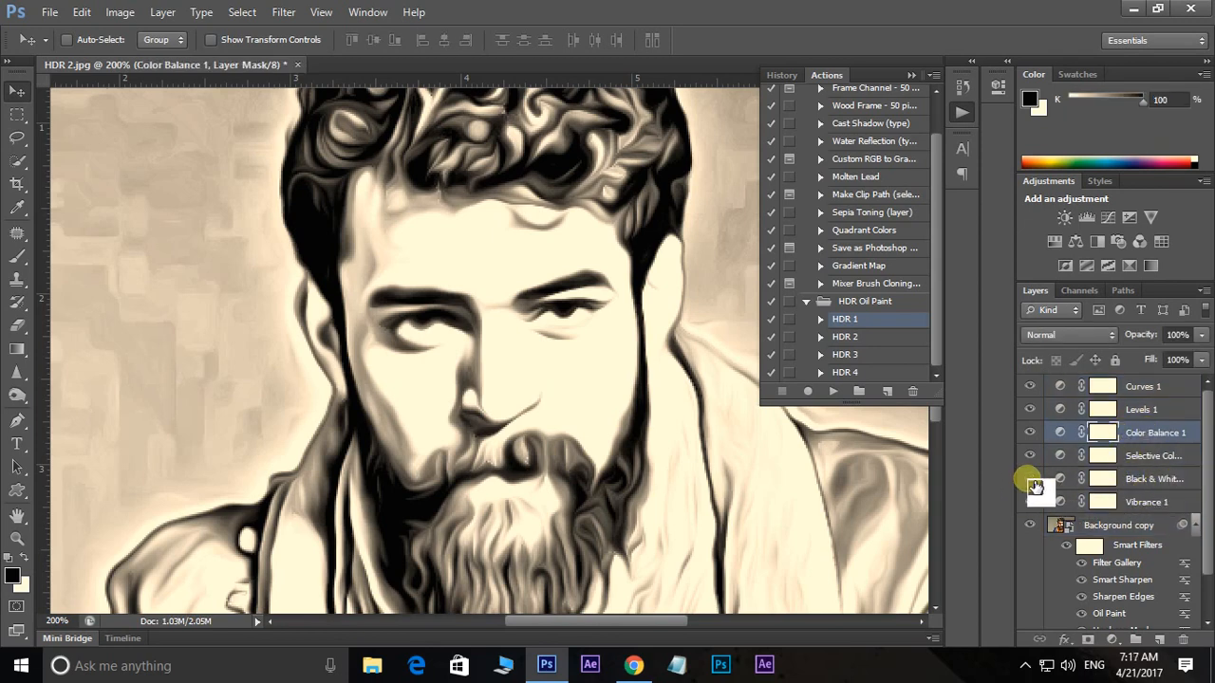
left_click(1030, 480)
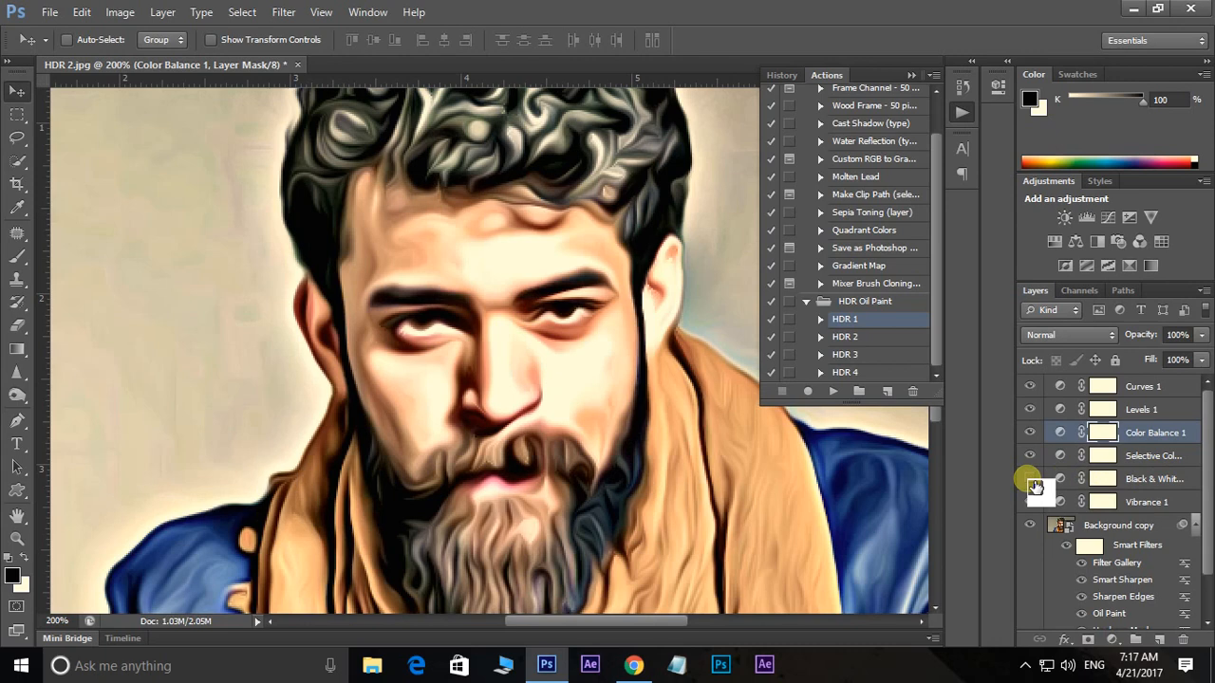
left_click(1032, 388)
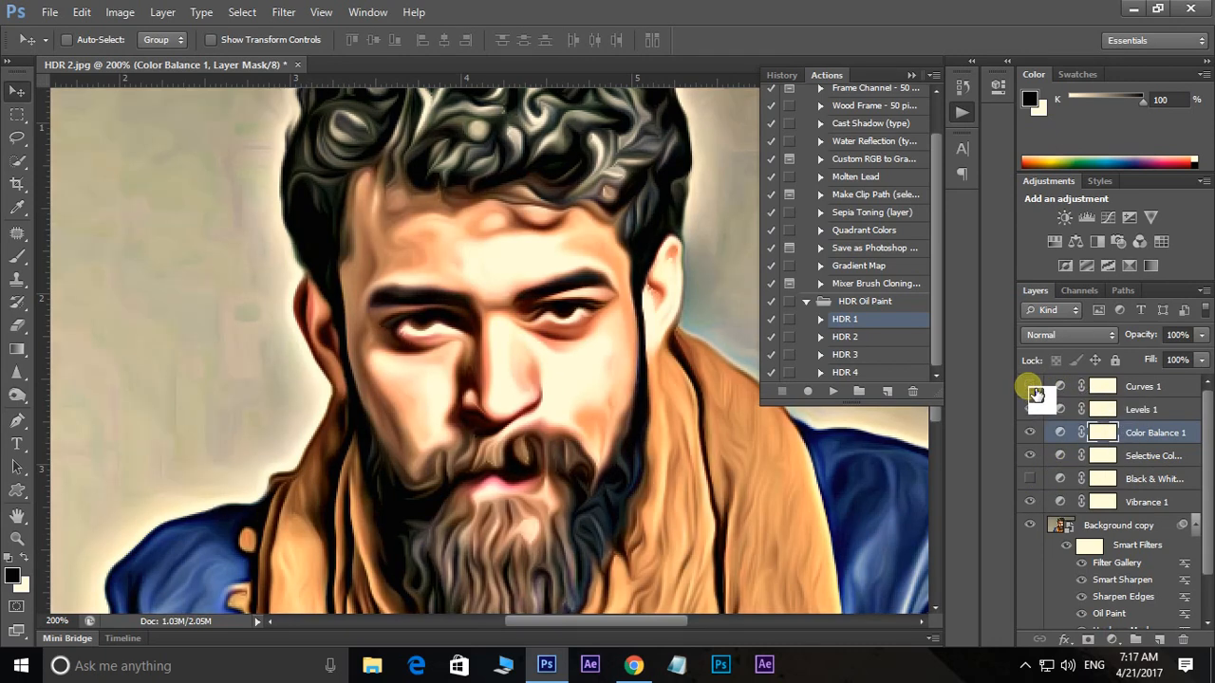
left_click(1032, 410)
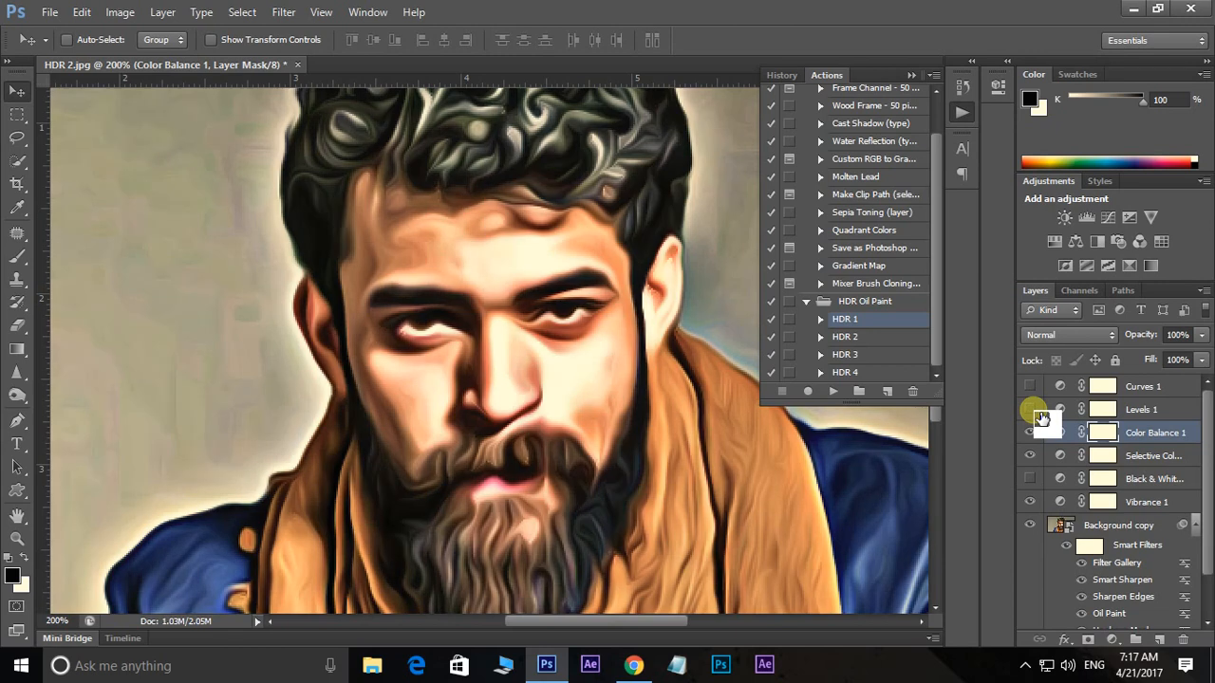
left_click(1031, 433)
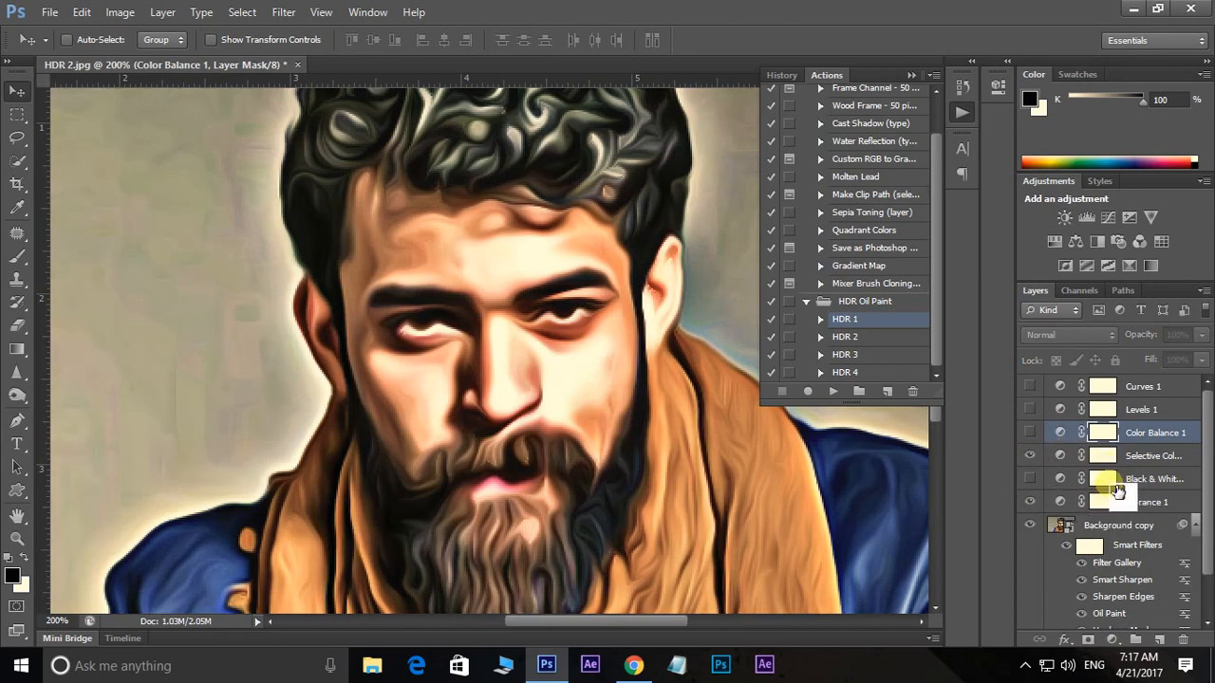
left_click(1031, 457)
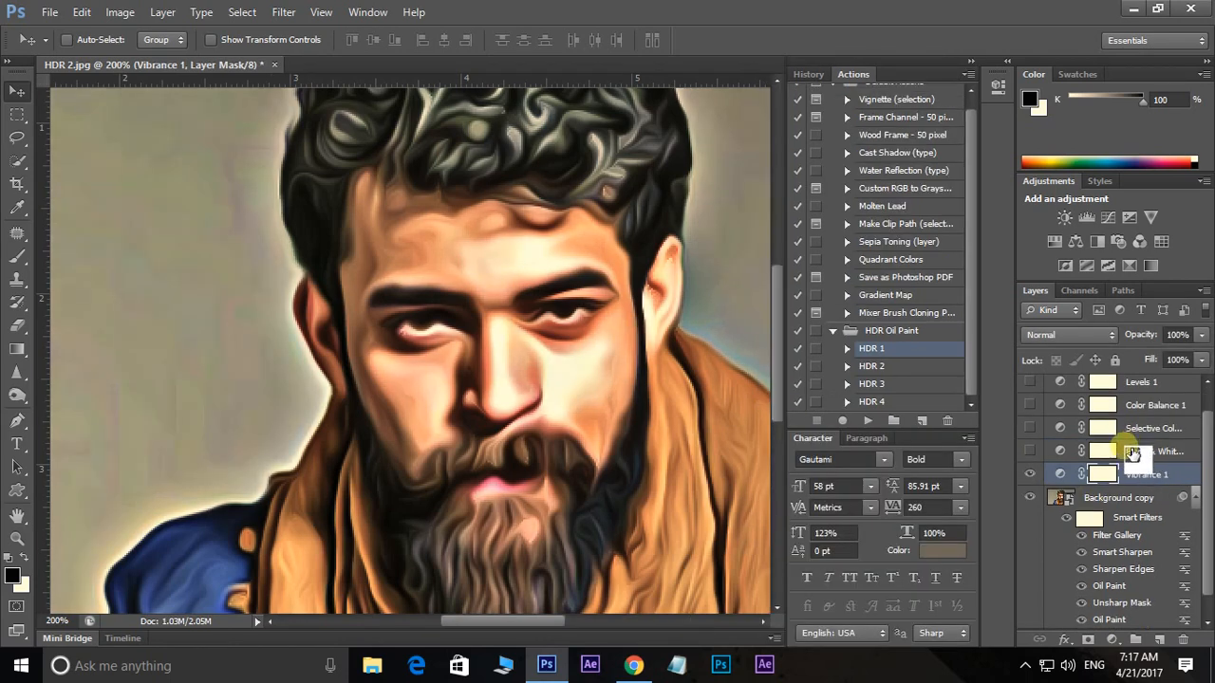
- Increase the vibrance slightly and raise the saturation in the Vibrance 1 adjustment layer
left_click_drag(1132, 454, 1080, 482)
left_click(1070, 482)
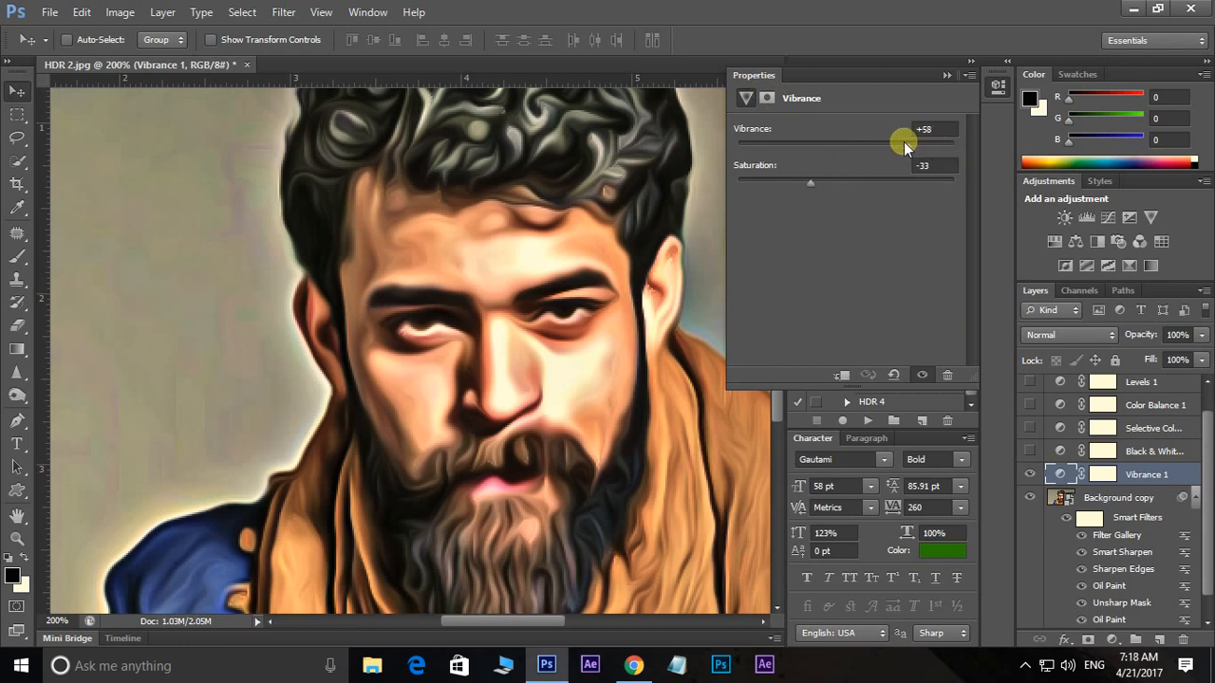
left_click_drag(909, 142, 912, 141)
left_click_drag(812, 183, 832, 182)
left_click(947, 75)
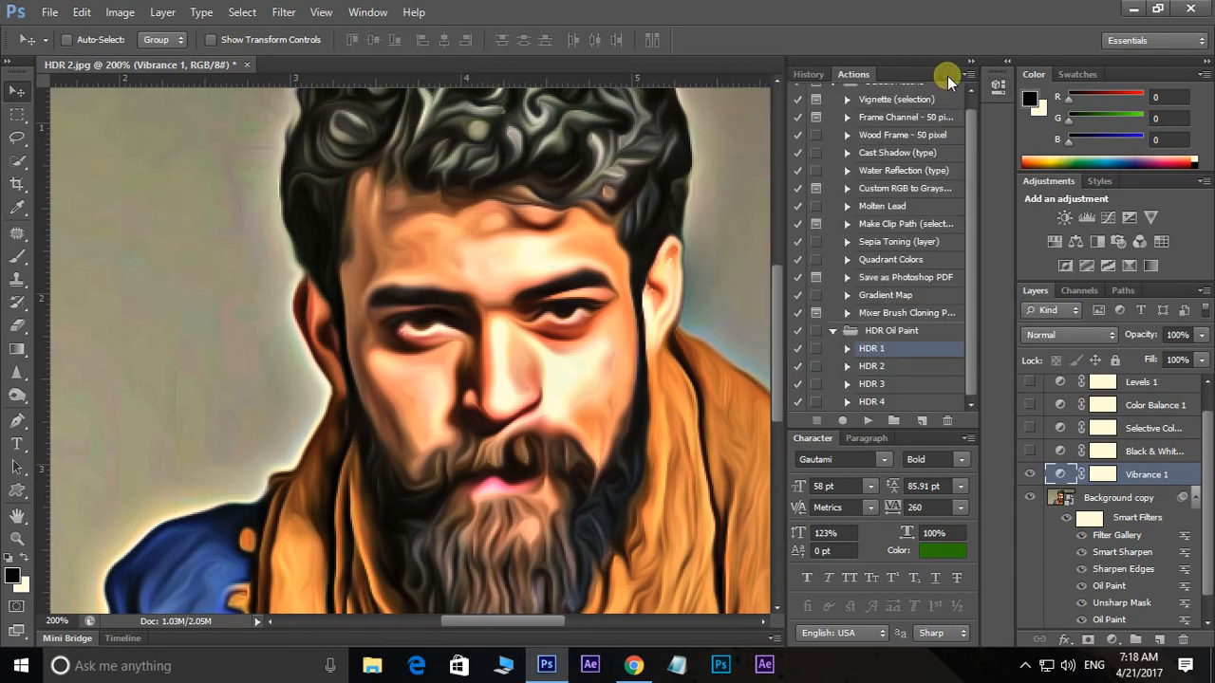
- Add a layer mask to the Background copy smart object layer
left_click_drag(1144, 515, 634, 383)
left_click_drag(1085, 497, 1126, 505)
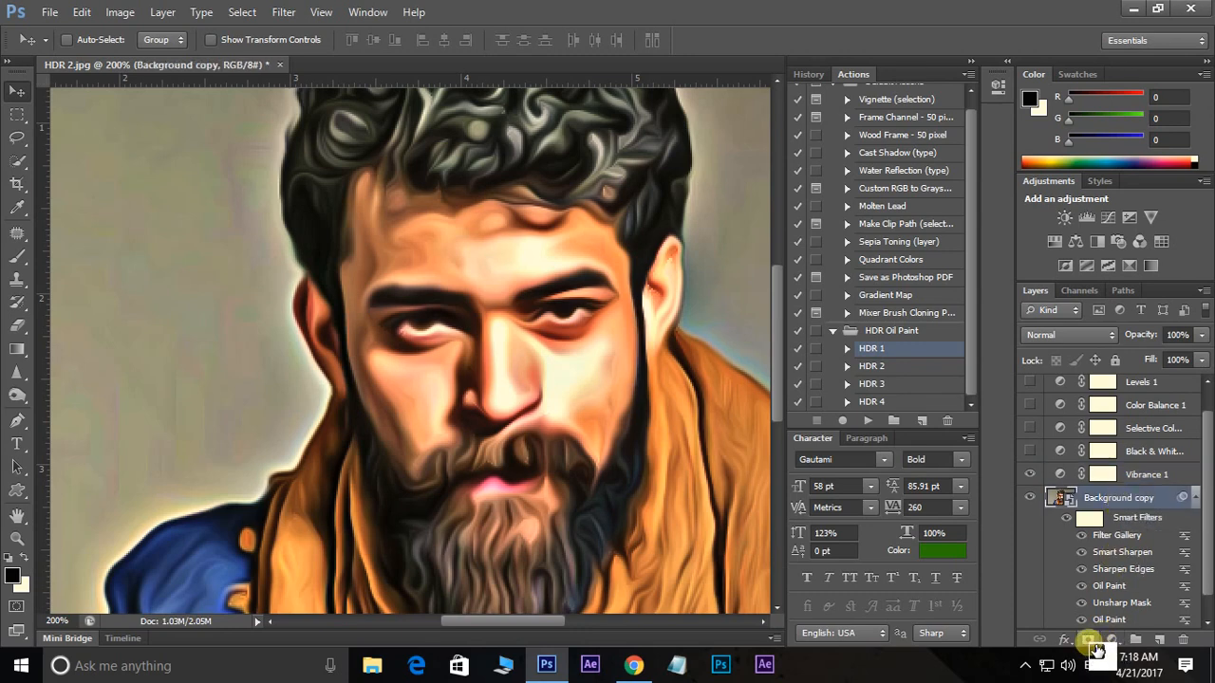
left_click(1096, 647)
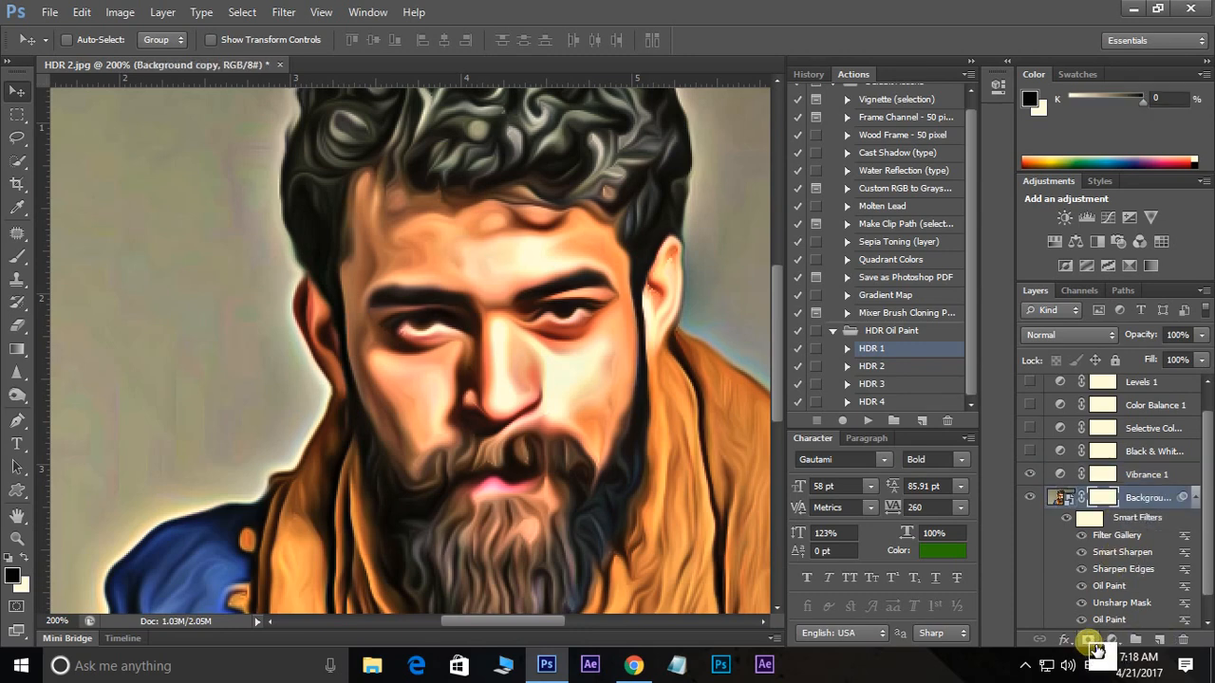
mouse_move(1108, 498)
left_mouse_down()
mouse_move(1142, 632)
mouse_move(1111, 545)
mouse_move(1112, 513)
mouse_move(1130, 503)
left_mouse_up()
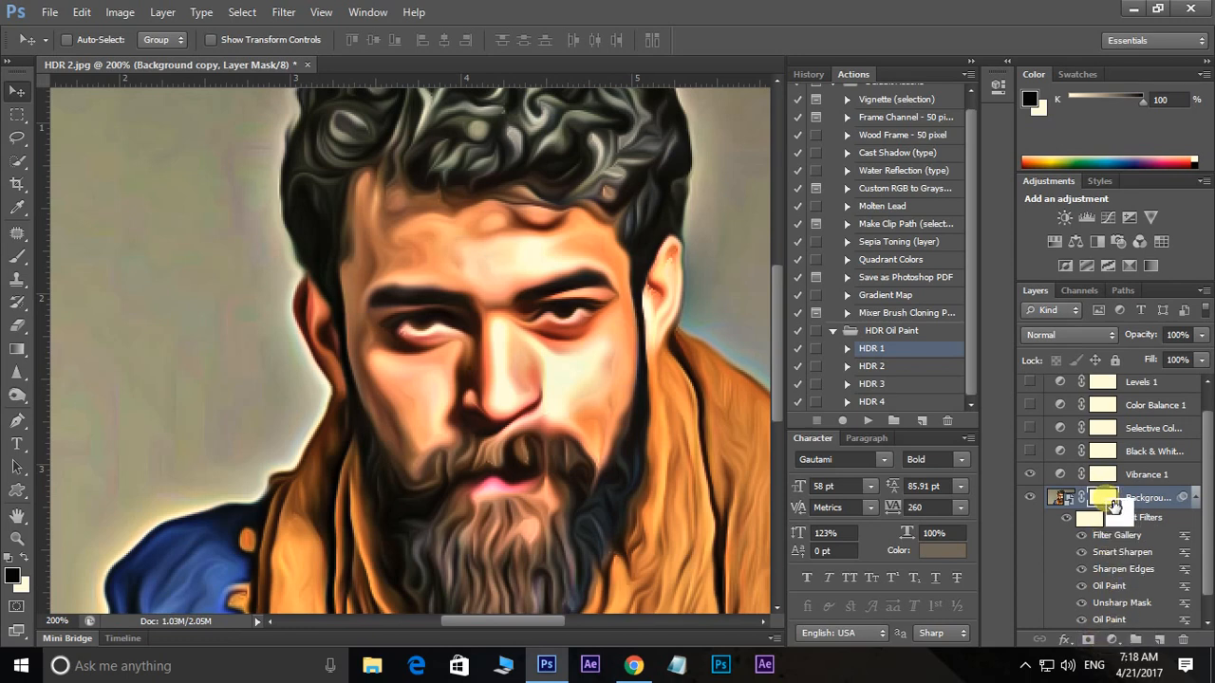
mouse_move(1109, 503)
left_mouse_down()
mouse_move(482, 493)
mouse_move(399, 468)
mouse_move(456, 468)
mouse_move(465, 479)
left_mouse_up()
- Set up the Brush tool with the Soft Round Pressure Opacity tip at 6 px for masking the eye
key("b")
left_click(94, 42)
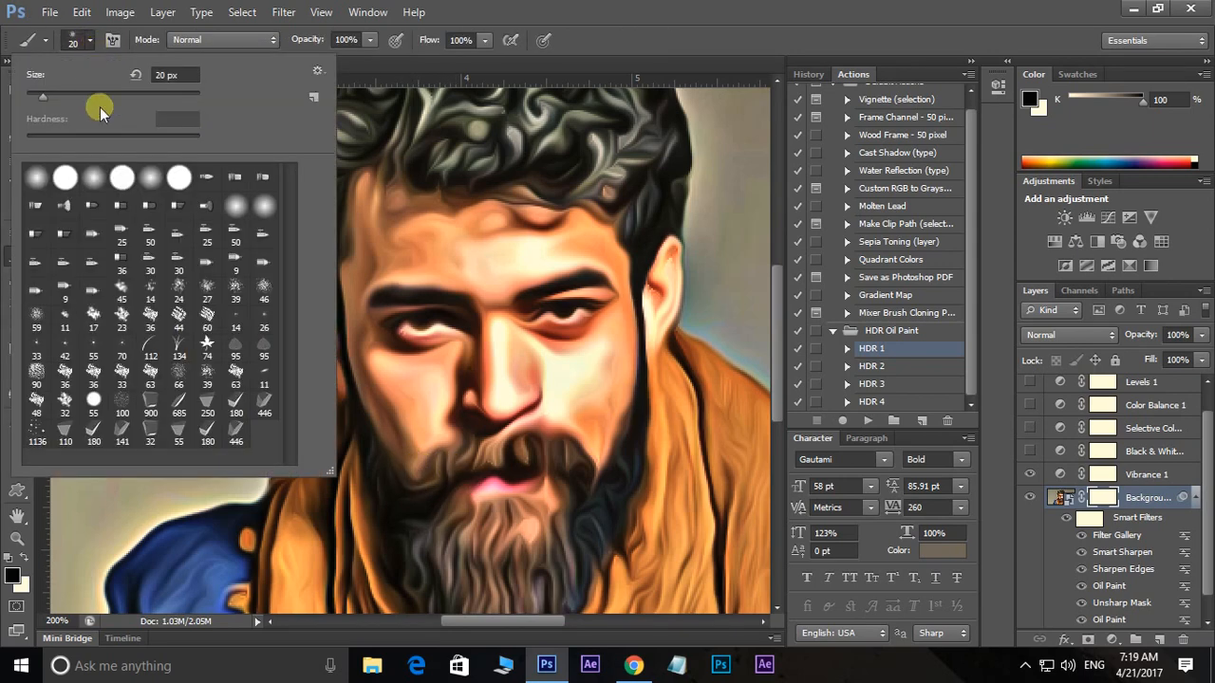
left_click(157, 181)
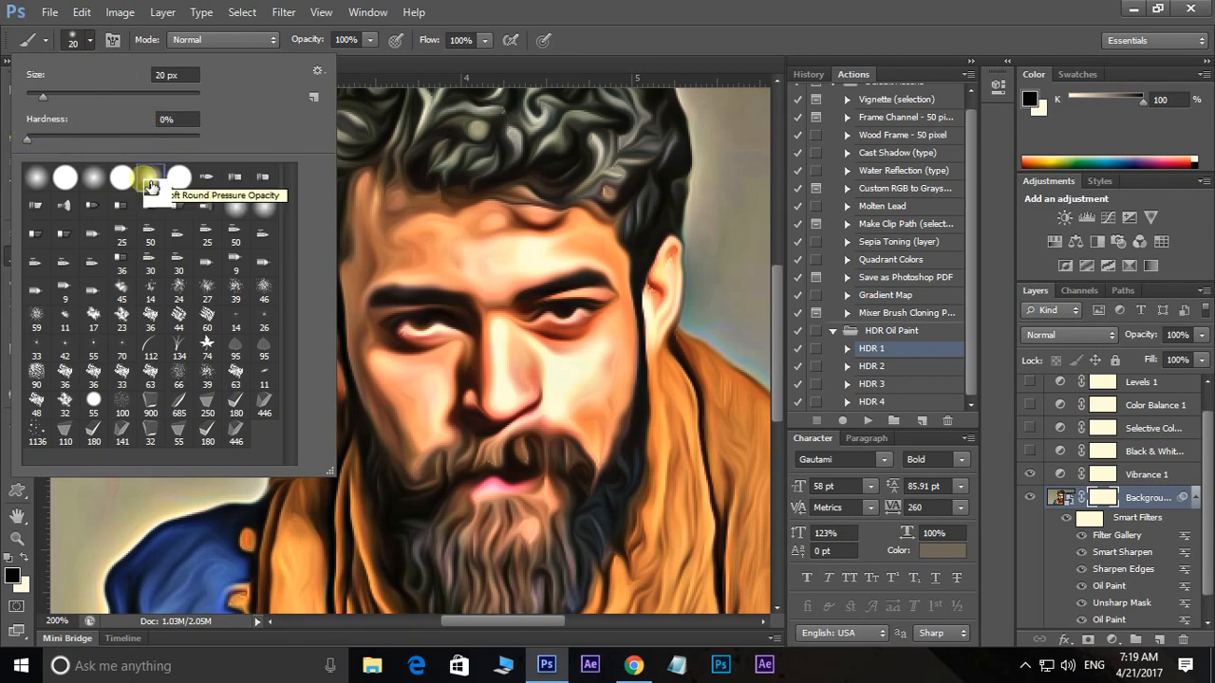
double_click(156, 182)
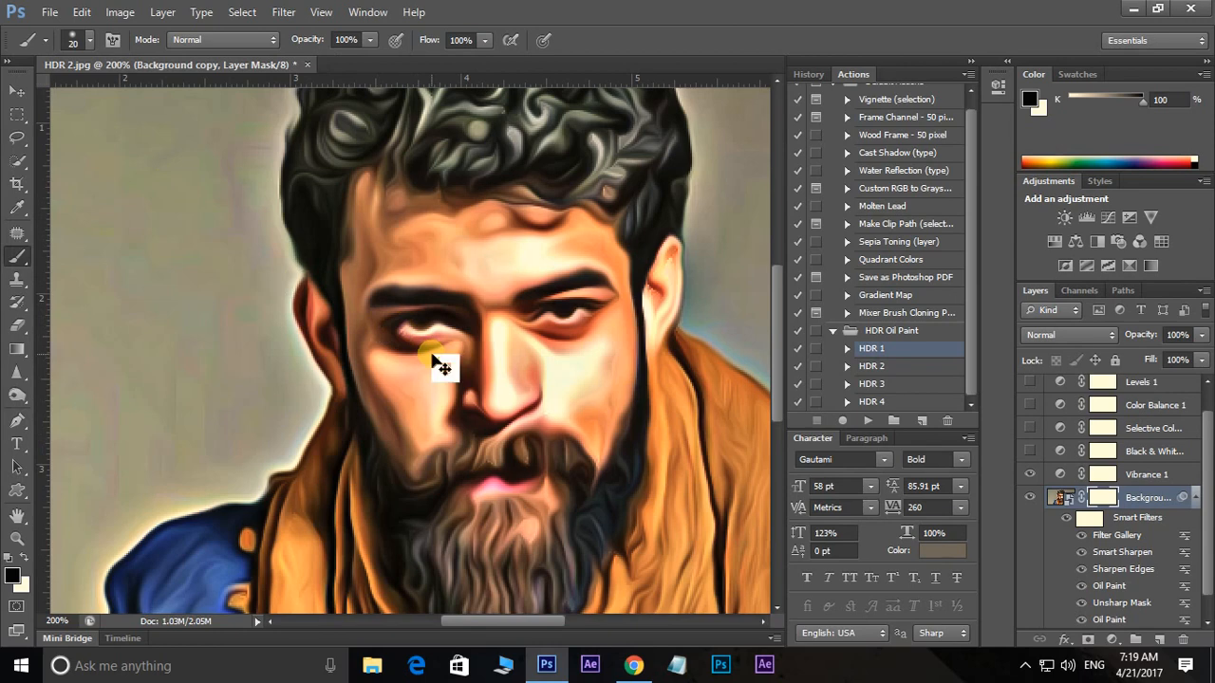
scroll(432, 360, "up", 2)
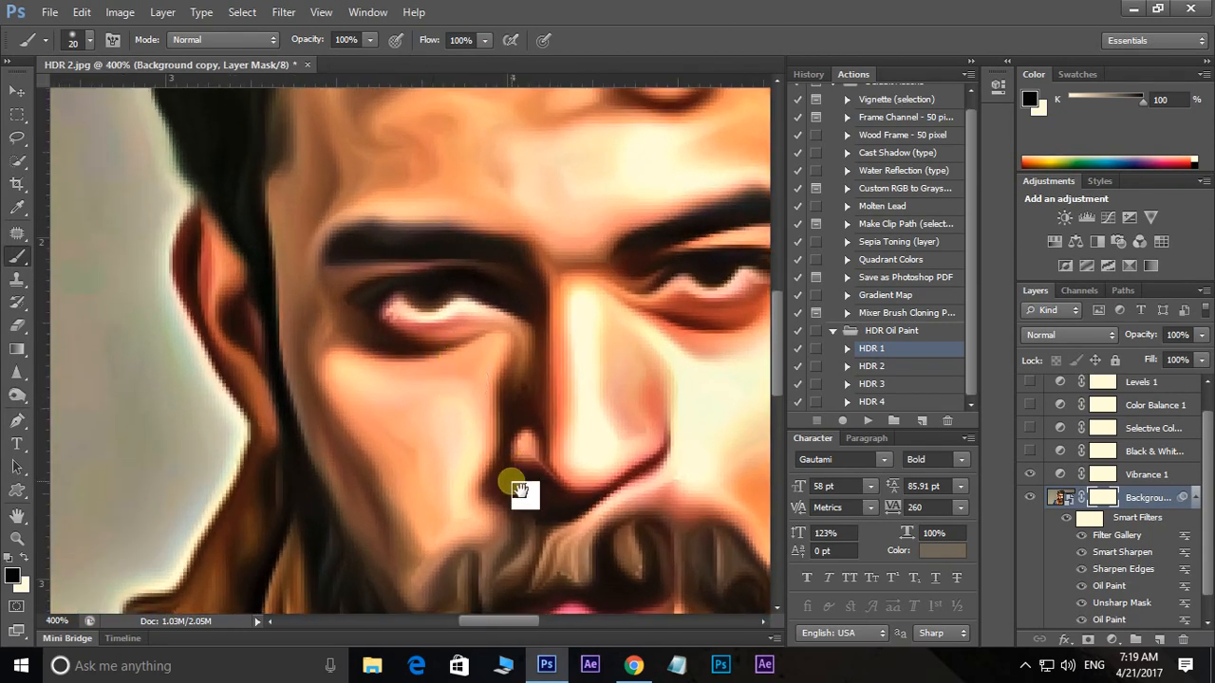
left_click_drag(520, 490, 475, 426)
key("bracketleft")
key("bracketleft")
key("bracketleft")
key("bracketleft")
key("bracketleft")
key("bracketleft")
key("bracketleft")
key("bracketleft")
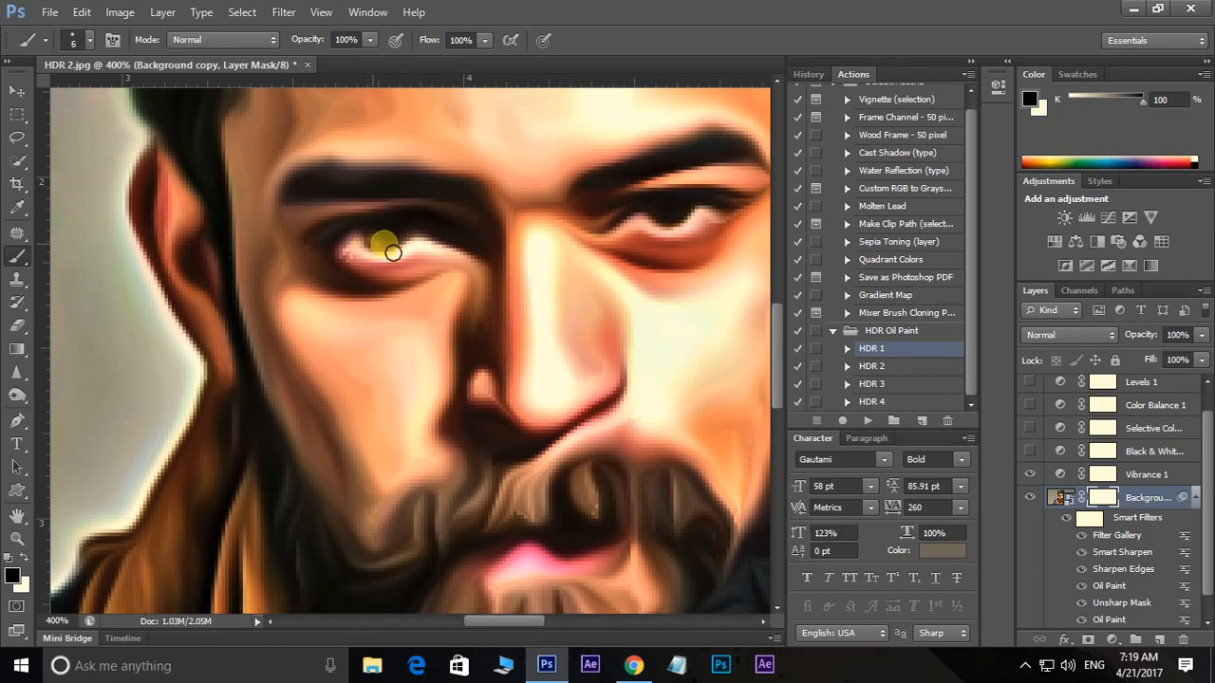
- Paint black on the Background copy layer mask over both eyes to bring back the original irises and eye whites
left_click_drag(393, 252, 371, 256)
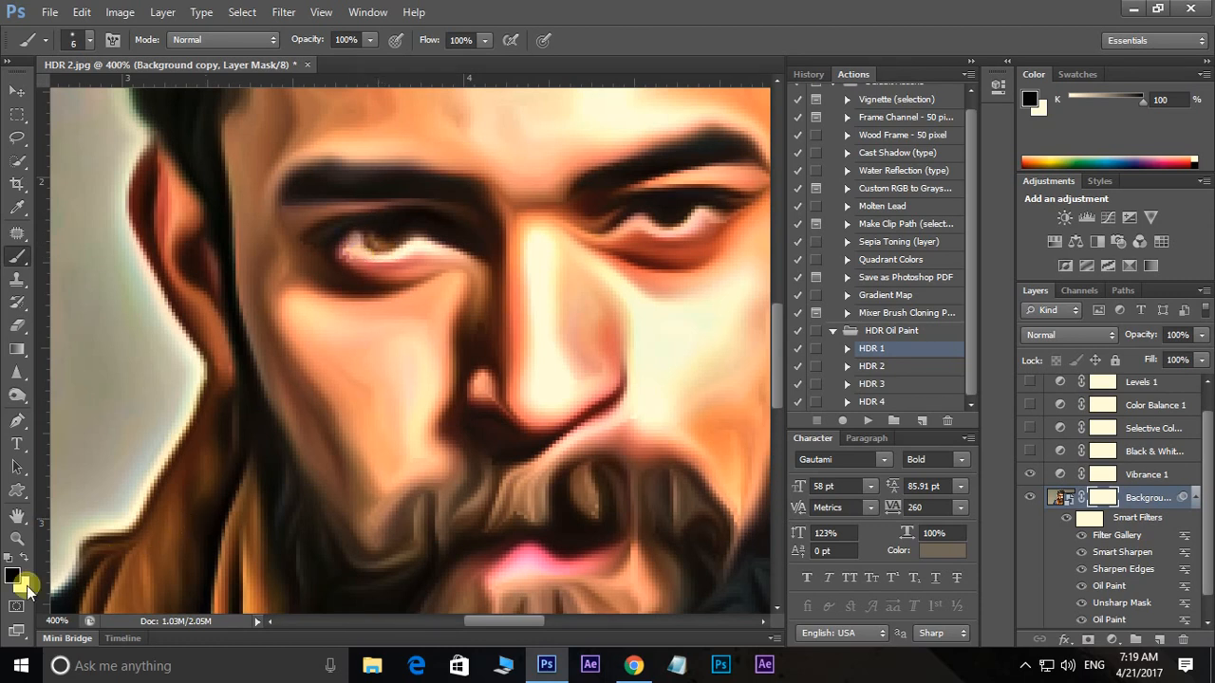
mouse_move(341, 277)
left_mouse_down()
mouse_move(374, 238)
mouse_move(416, 256)
mouse_move(415, 240)
mouse_move(380, 235)
mouse_move(366, 245)
mouse_move(418, 241)
mouse_move(357, 250)
mouse_move(409, 255)
left_mouse_up()
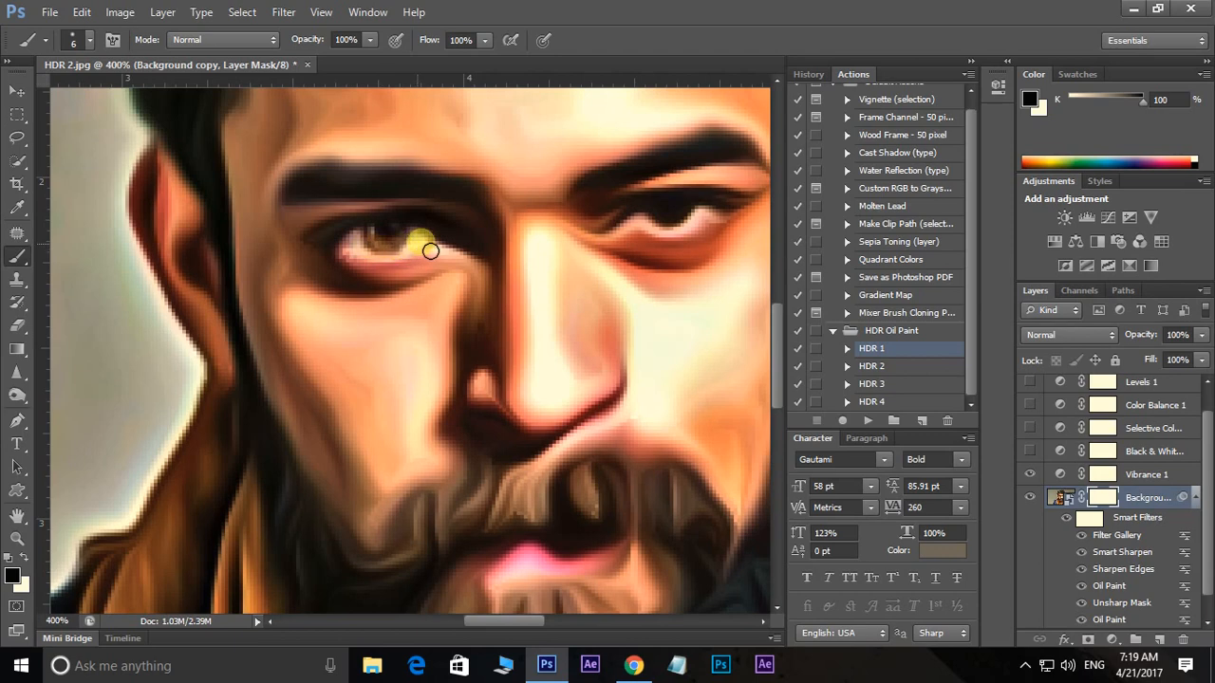
left_click_drag(710, 321, 547, 385)
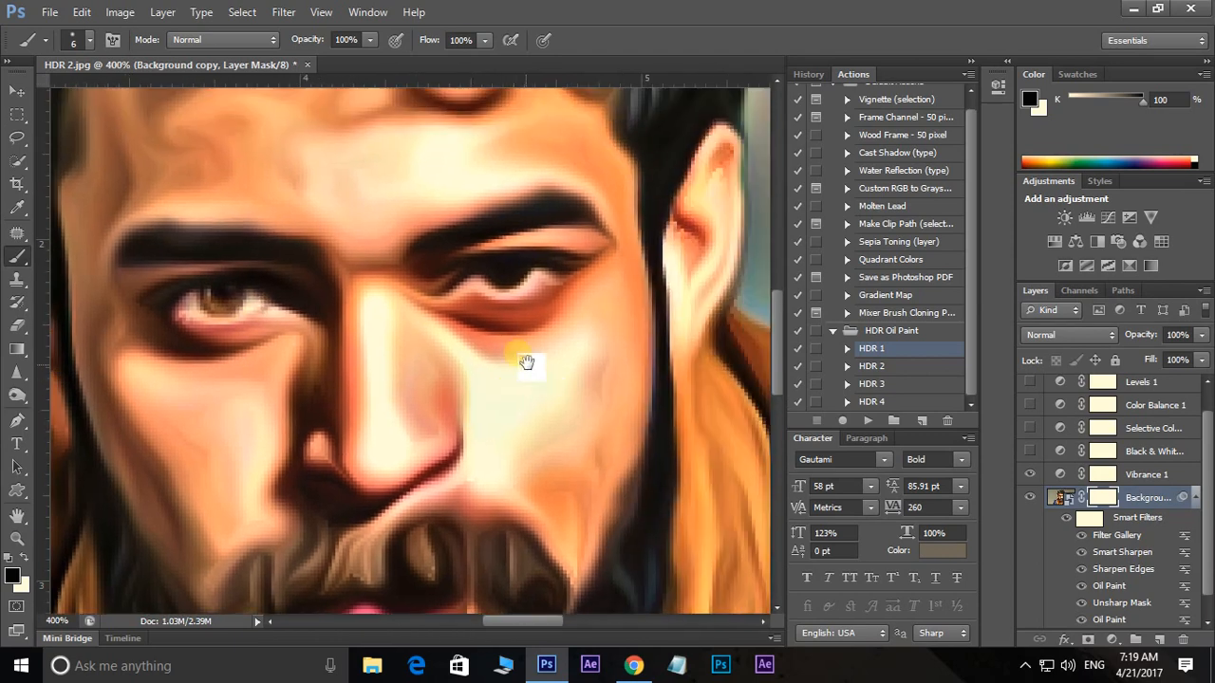
mouse_move(479, 286)
left_mouse_down()
mouse_move(554, 280)
mouse_move(493, 299)
left_mouse_up()
left_click_drag(482, 295, 530, 283)
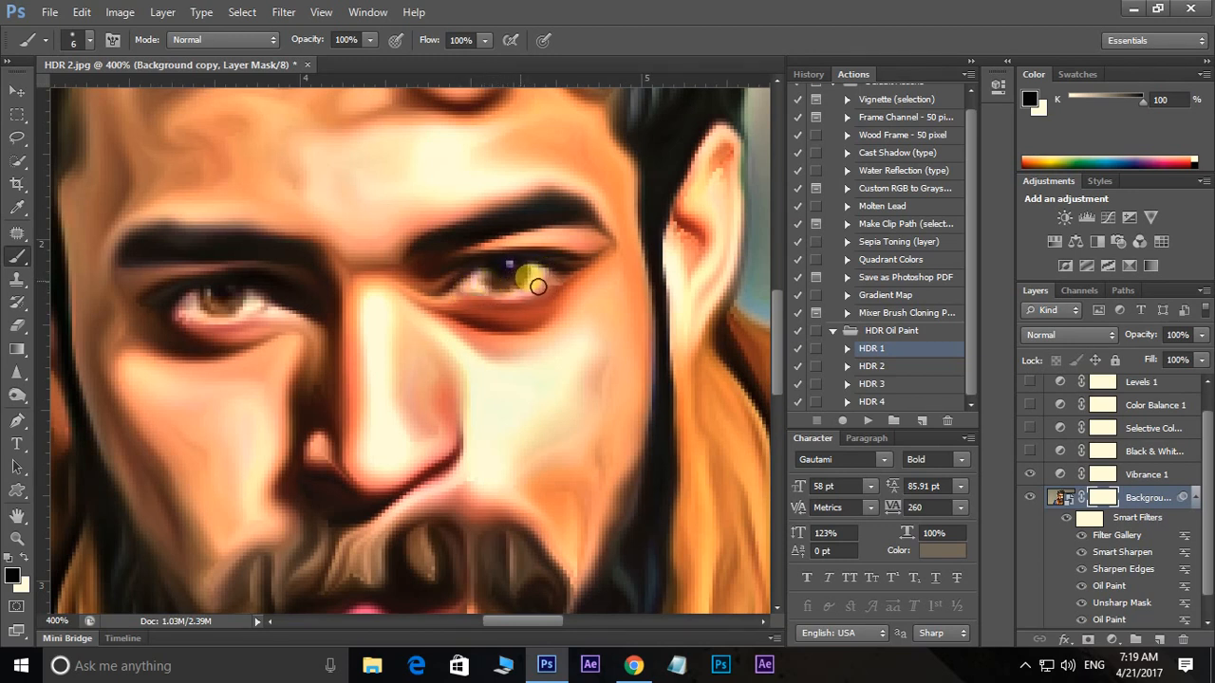
mouse_move(553, 281)
left_mouse_down()
mouse_move(463, 298)
mouse_move(548, 281)
left_mouse_up()
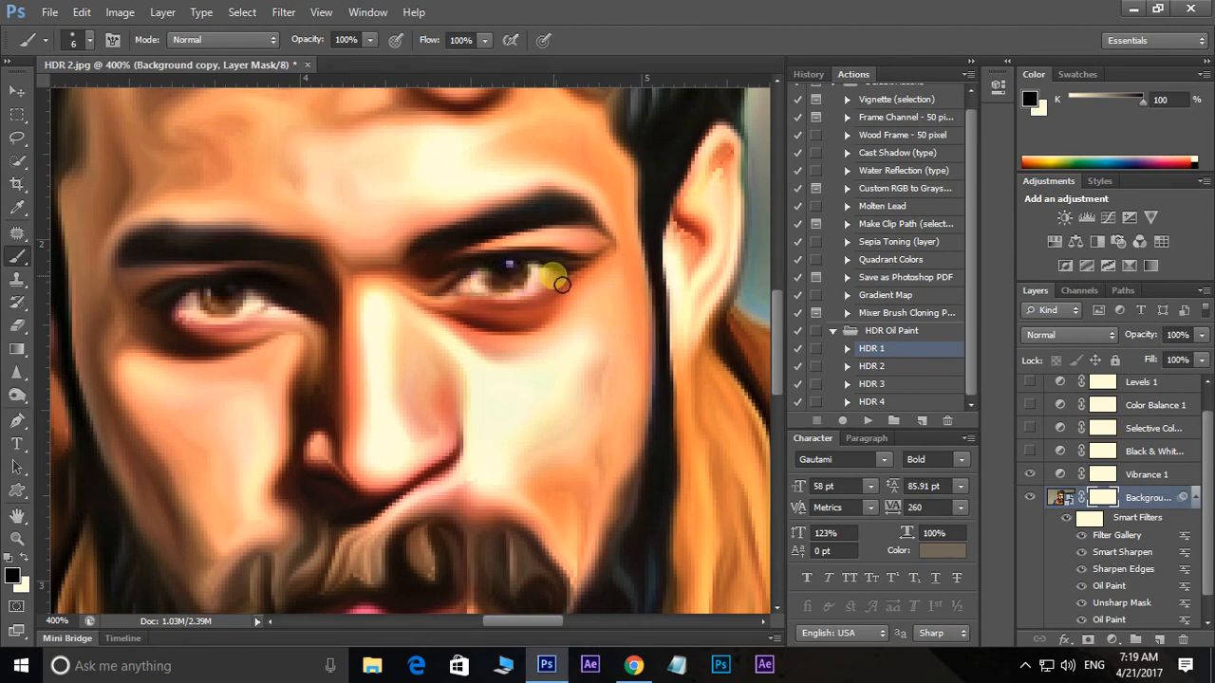
- Paint black on the Background copy layer mask over the lips to bring back their original detail
scroll(466, 497, "down", 5)
left_click(340, 443)
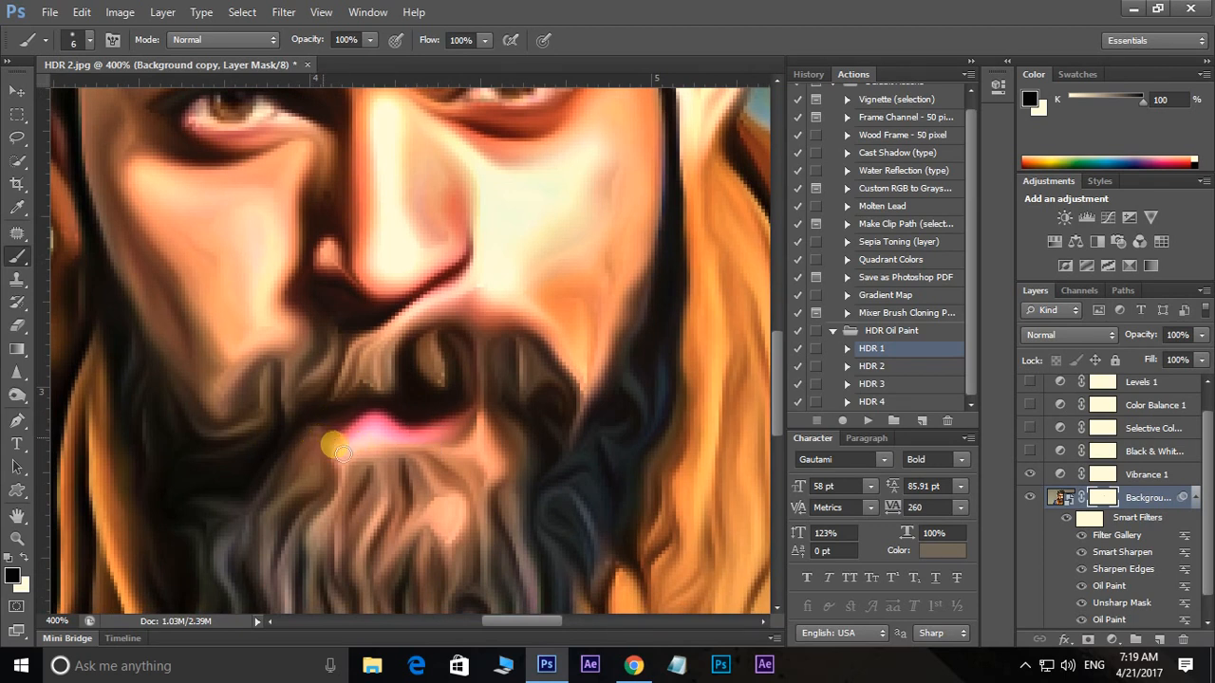
mouse_move(342, 452)
left_mouse_down()
mouse_move(442, 447)
mouse_move(478, 422)
mouse_move(355, 440)
mouse_move(386, 441)
mouse_move(374, 437)
mouse_move(394, 427)
mouse_move(382, 429)
mouse_move(443, 441)
mouse_move(423, 447)
mouse_move(470, 425)
mouse_move(423, 452)
mouse_move(435, 453)
mouse_move(352, 438)
left_mouse_up()
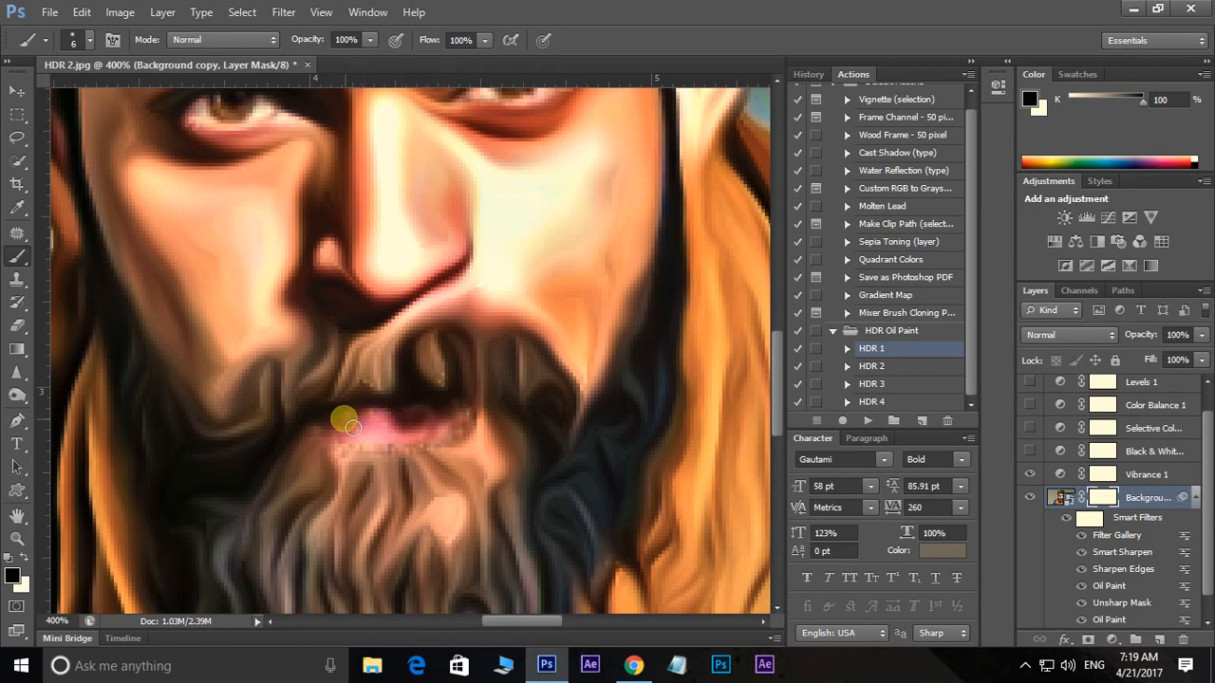
- Examine the masked eyes and lips, the scarf and the whole portrait at zoom levels from 100% to 400%
left_click_drag(468, 238, 219, 372)
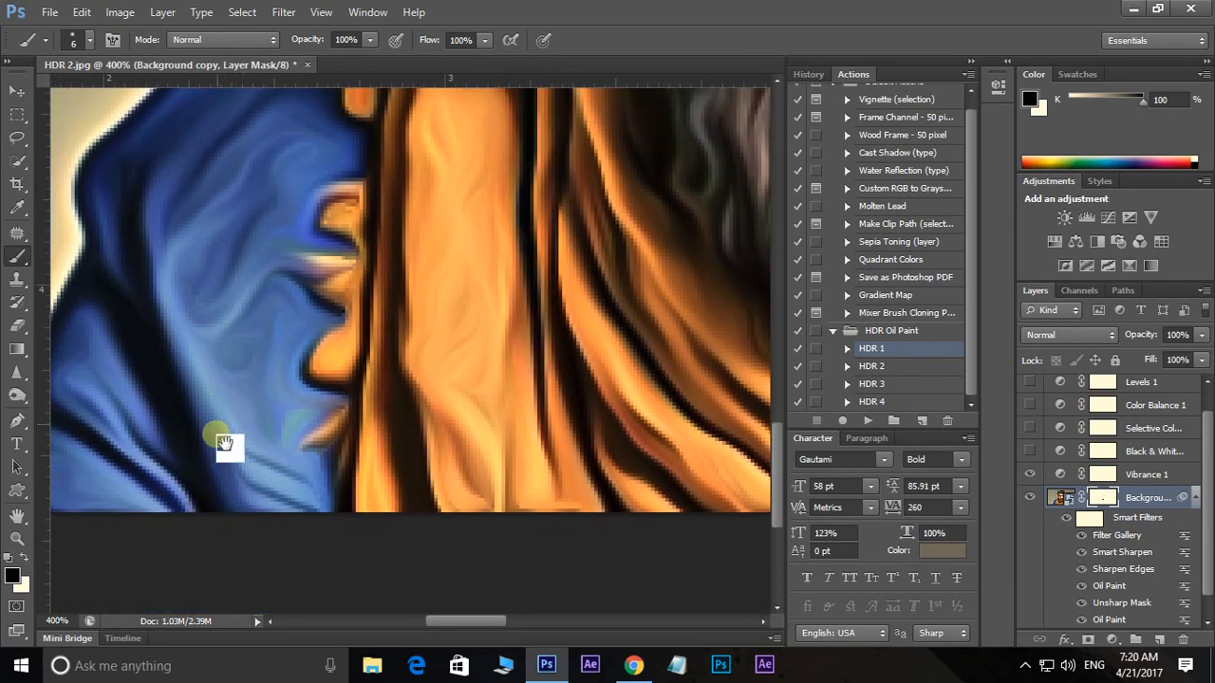
mouse_move(608, 348)
left_mouse_down()
mouse_move(456, 398)
mouse_move(464, 544)
mouse_move(453, 549)
left_mouse_up()
left_click_drag(562, 350, 542, 488)
mouse_move(502, 355)
left_mouse_down()
mouse_move(484, 519)
mouse_move(522, 415)
left_mouse_up()
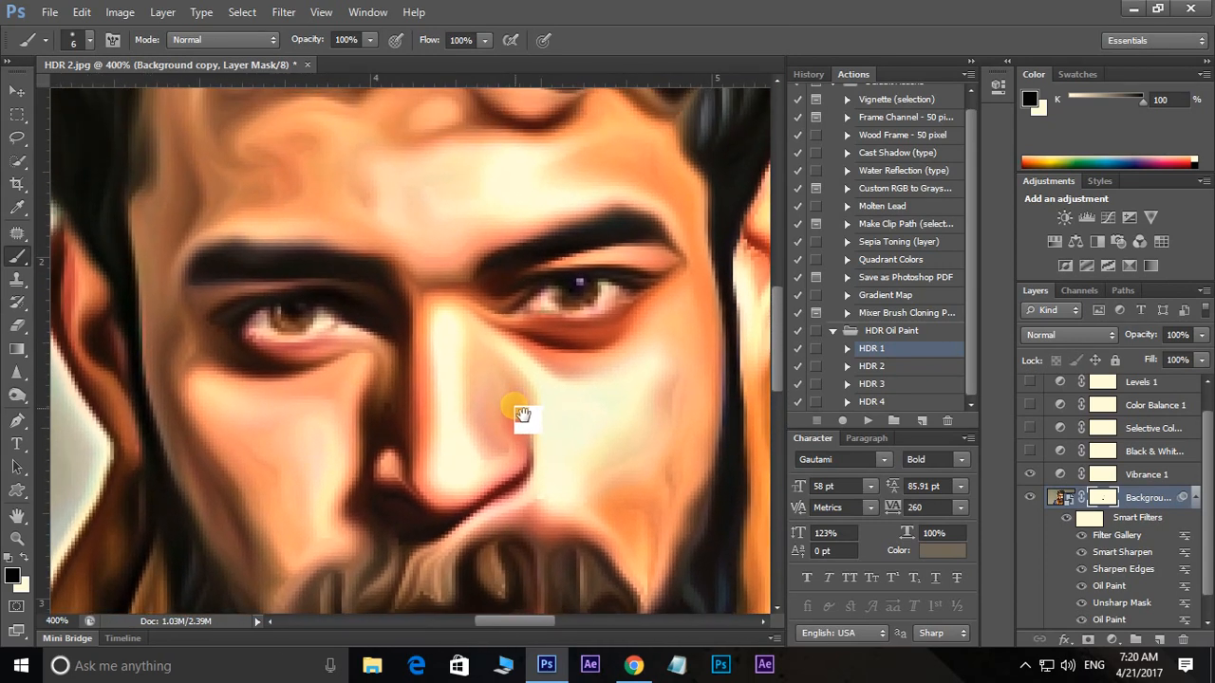
scroll(522, 408, "down", 3)
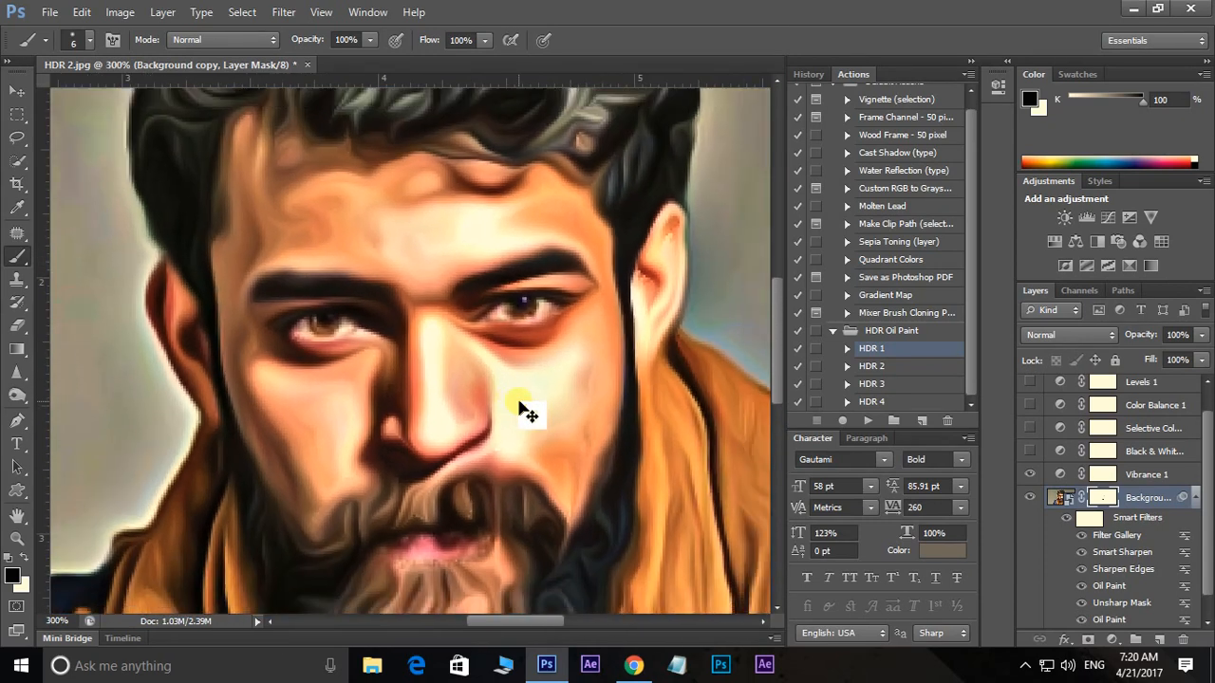
scroll(528, 411, "up", 3)
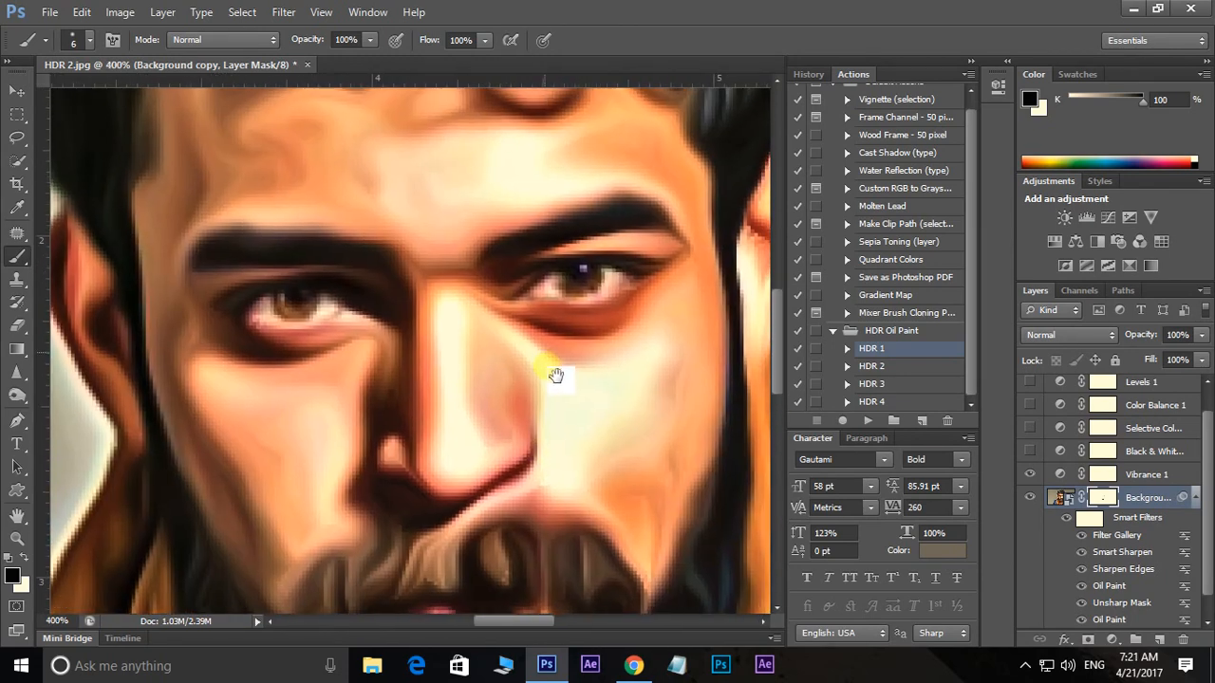
left_click_drag(555, 376, 560, 383)
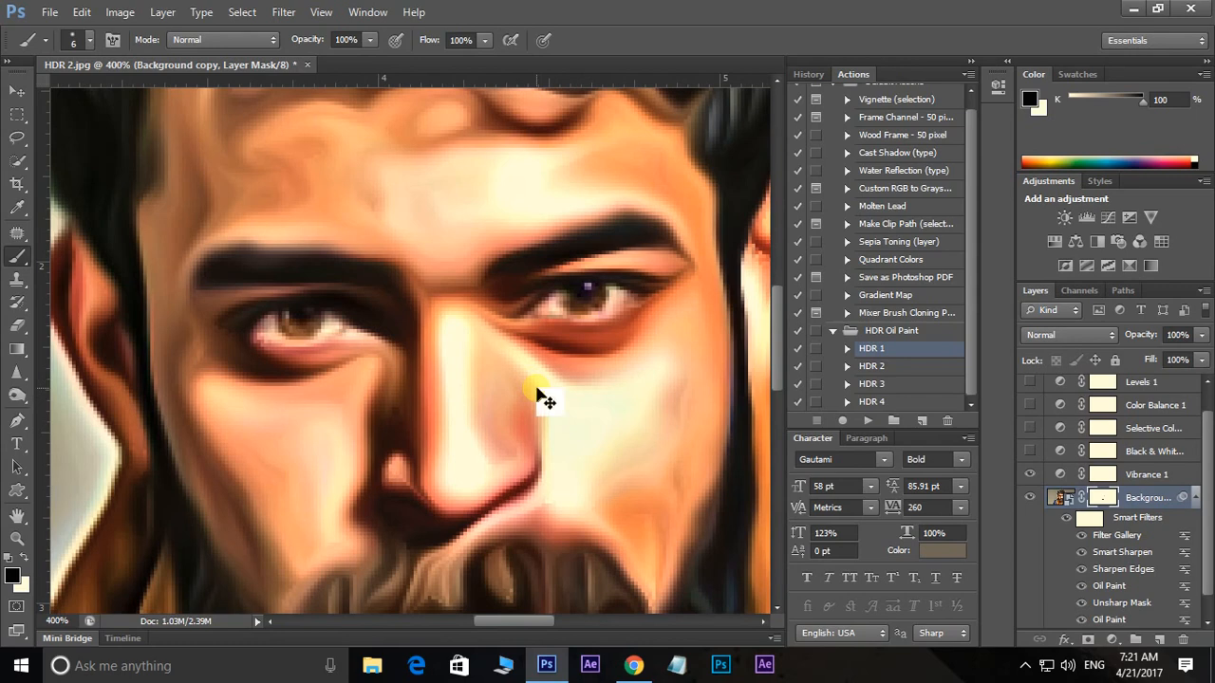
scroll(537, 395, "down", 1)
scroll(537, 391, "down", 2)
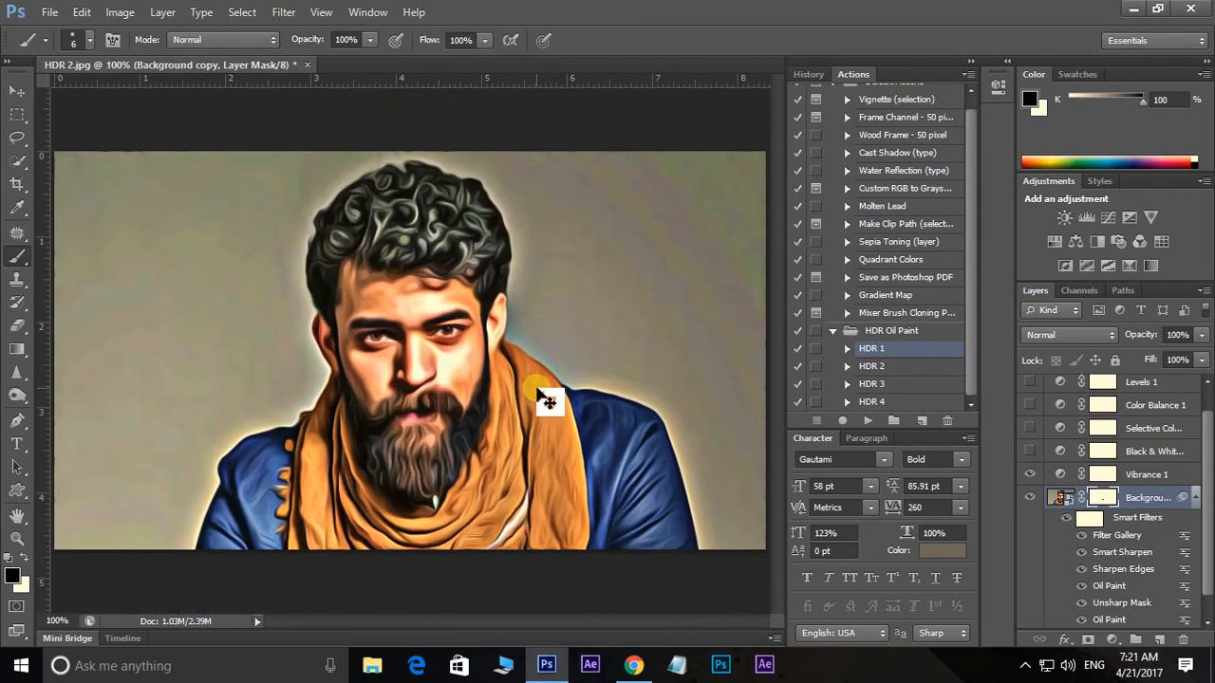
scroll(537, 391, "up", 2)
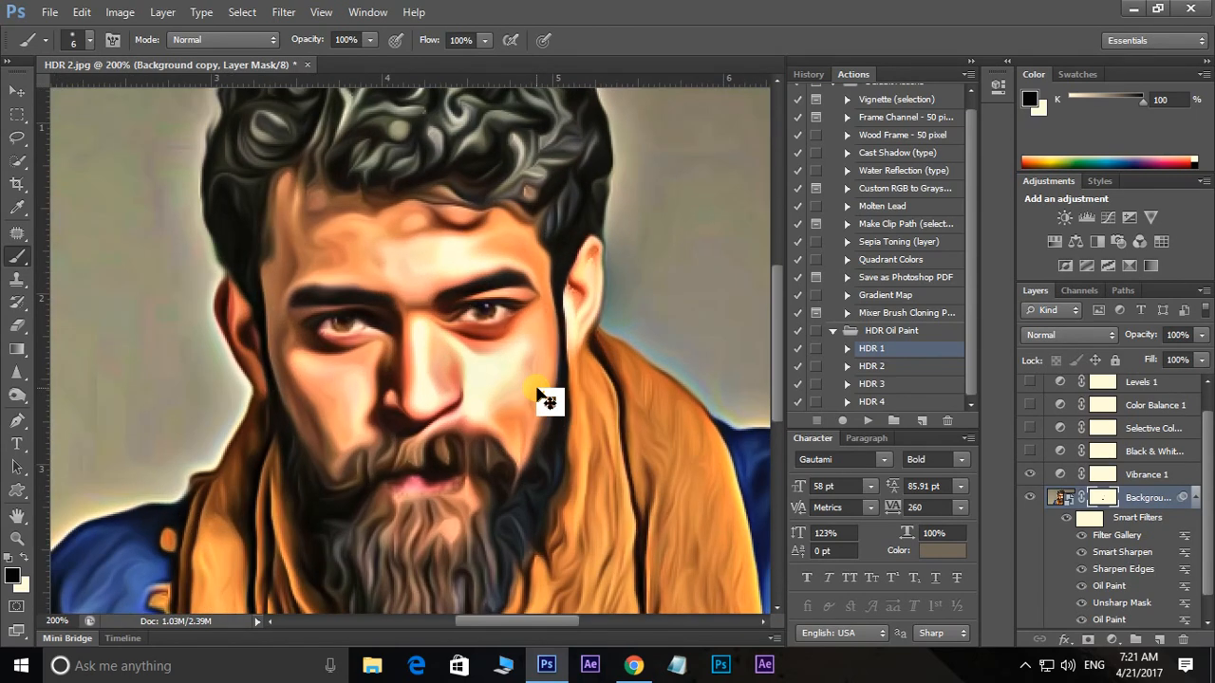
scroll(542, 394, "up", 1)
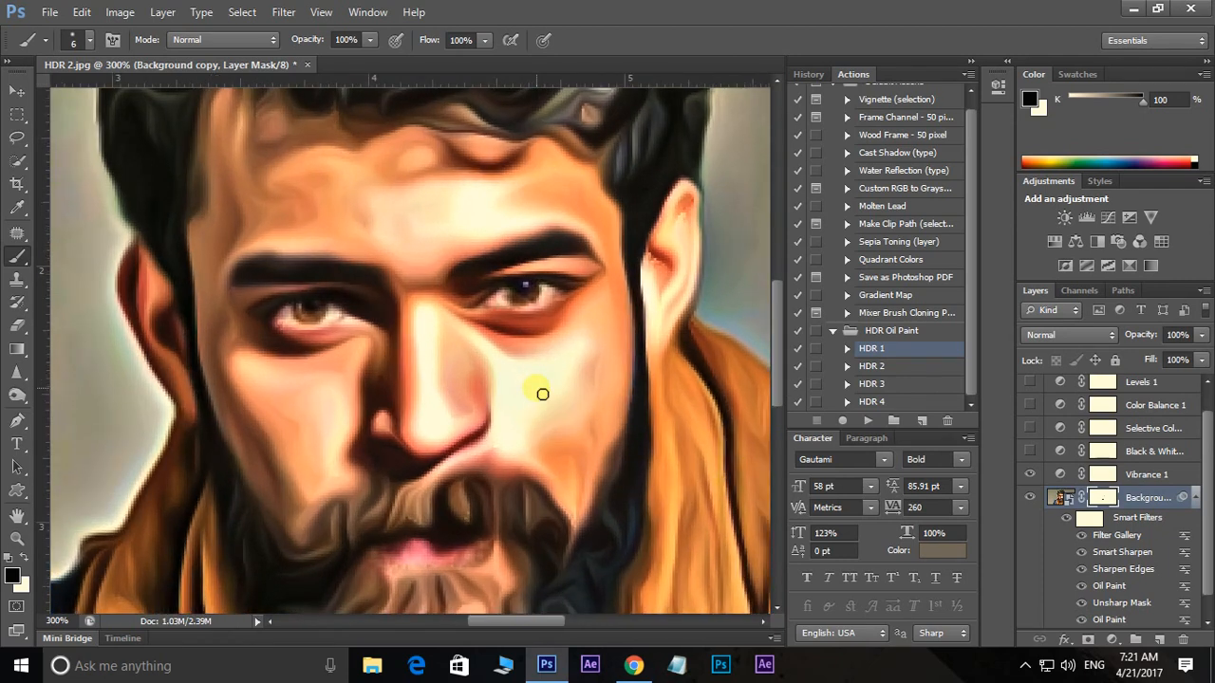
left_click_drag(557, 390, 556, 494)
left_click_drag(554, 194, 565, 136)
left_click_drag(575, 511, 607, 391)
left_click_drag(712, 418, 673, 445)
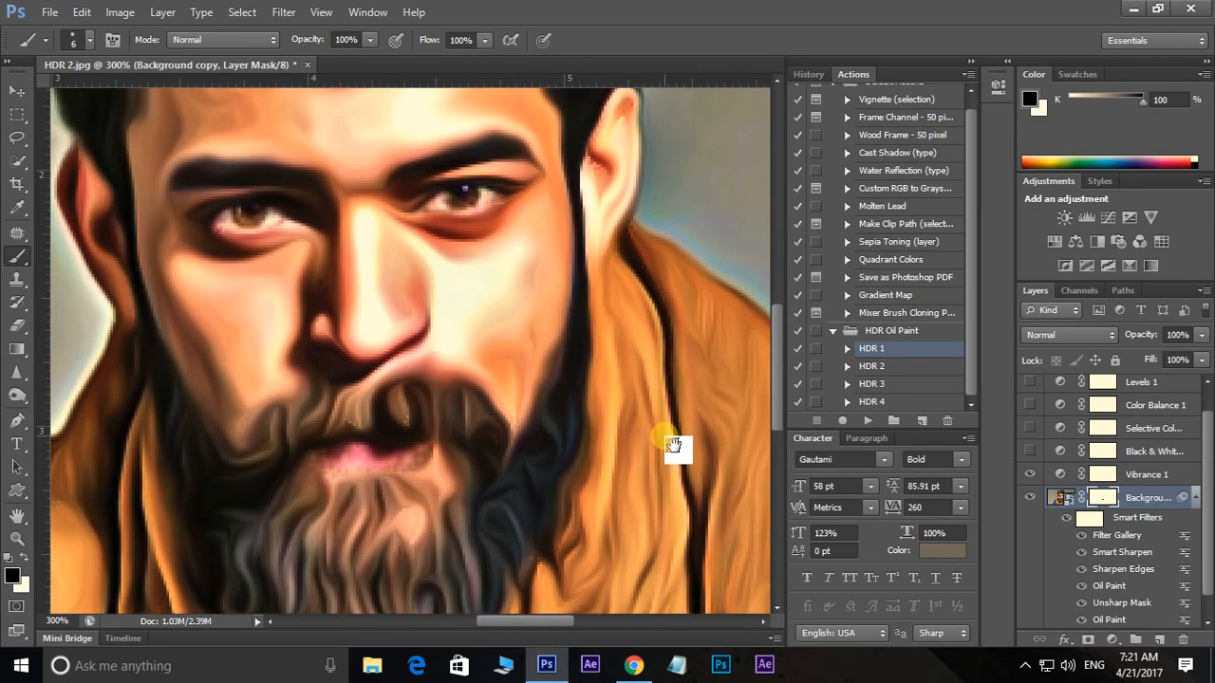
left_click_drag(504, 370, 544, 369)
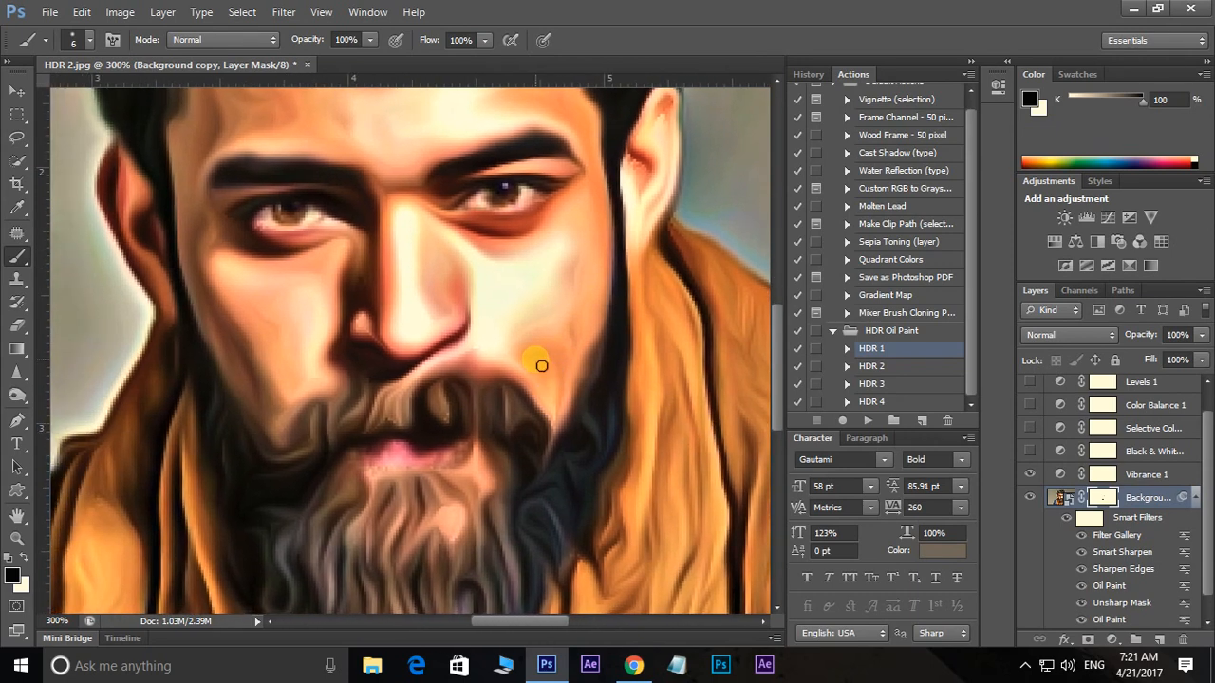